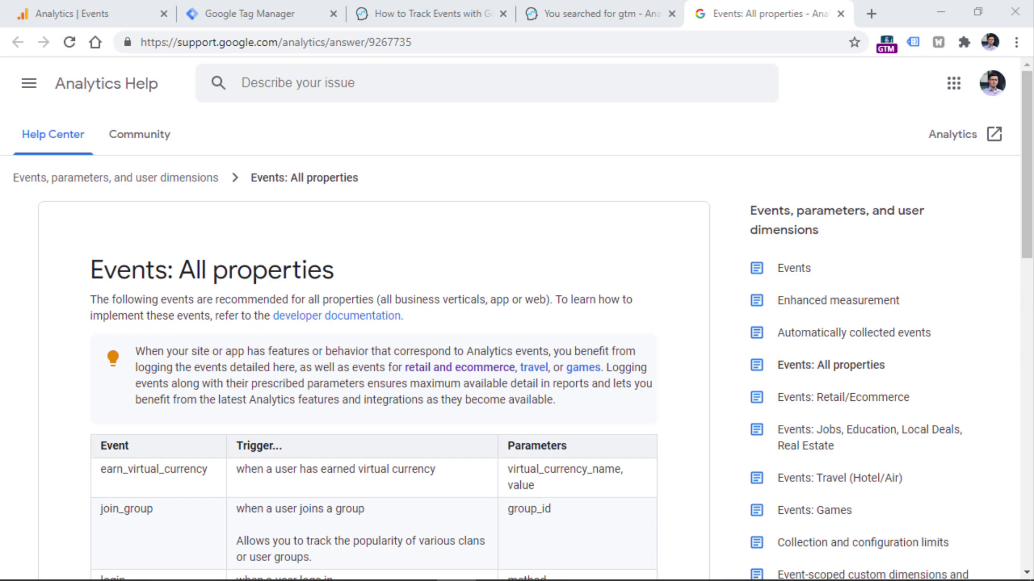
{"action": "scroll", "coordinate": [323, 249], "scroll_direction": "down", "scroll_amount": 10}
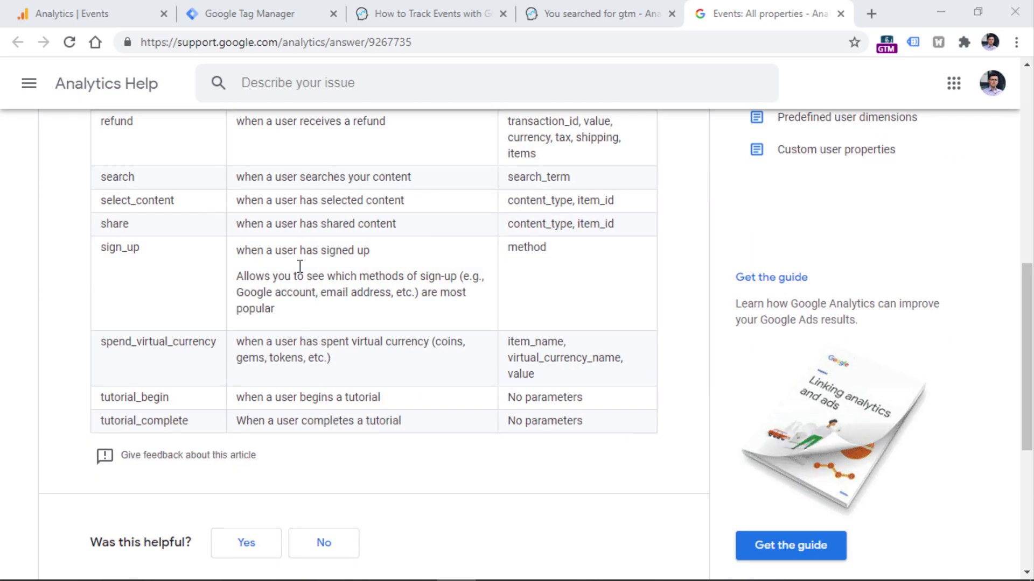
{"action": "scroll", "coordinate": [256, 286], "scroll_direction": "up", "scroll_amount": 5}
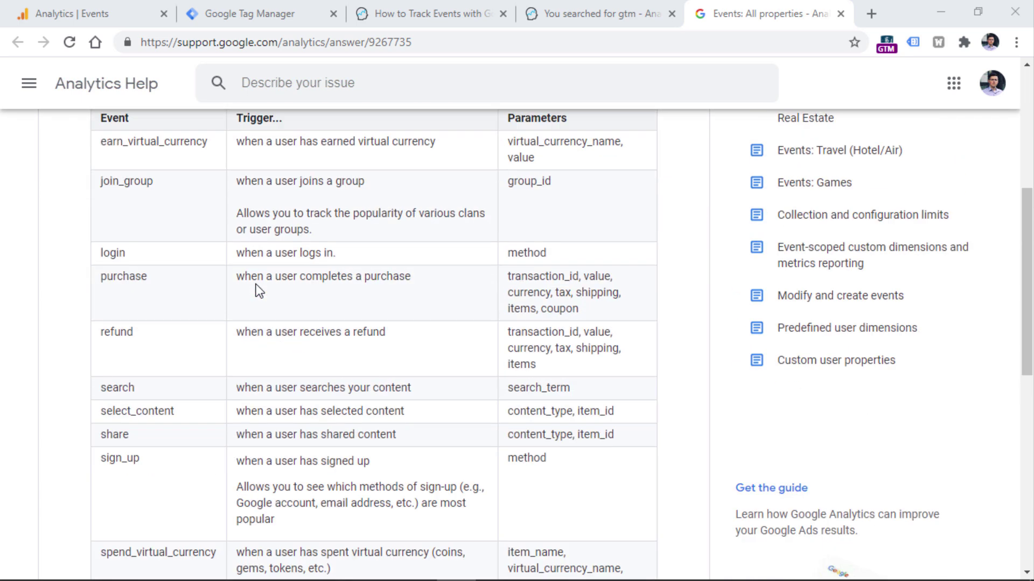
{"action": "scroll", "coordinate": [257, 287], "scroll_direction": "up", "scroll_amount": 5}
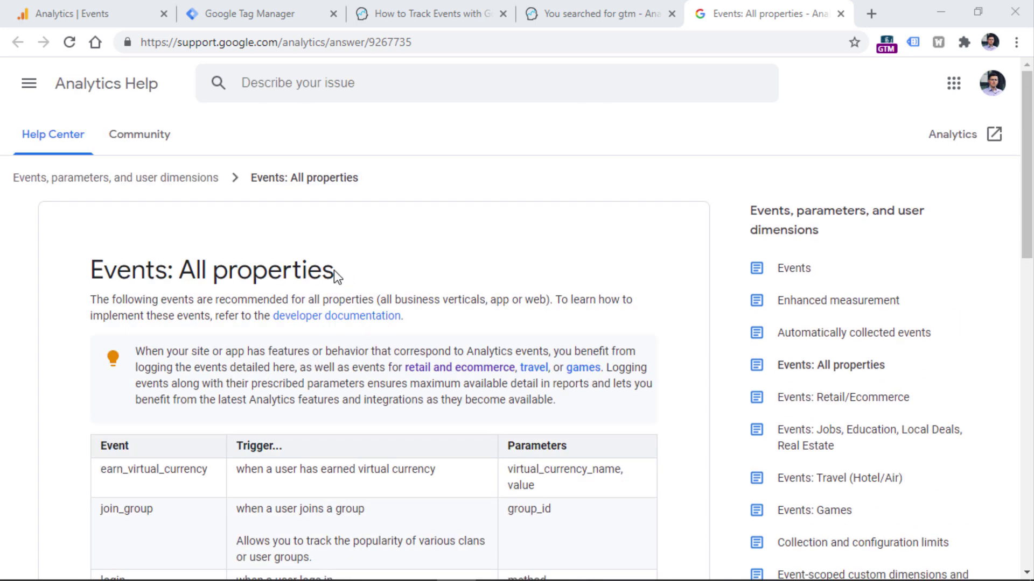
{"action": "scroll", "coordinate": [189, 334], "scroll_direction": "down", "scroll_amount": 5}
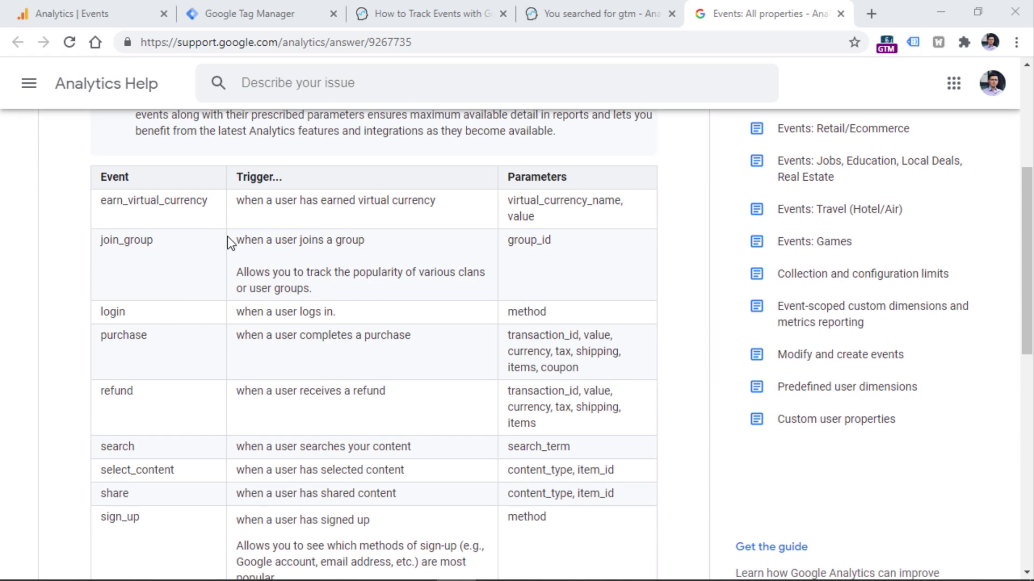
{"action": "double_click", "coordinate": [113, 313]}
{"action": "double_click", "coordinate": [124, 332]}
{"action": "scroll", "coordinate": [237, 376], "scroll_direction": "down", "scroll_amount": 5}
{"action": "double_click", "coordinate": [120, 247]}
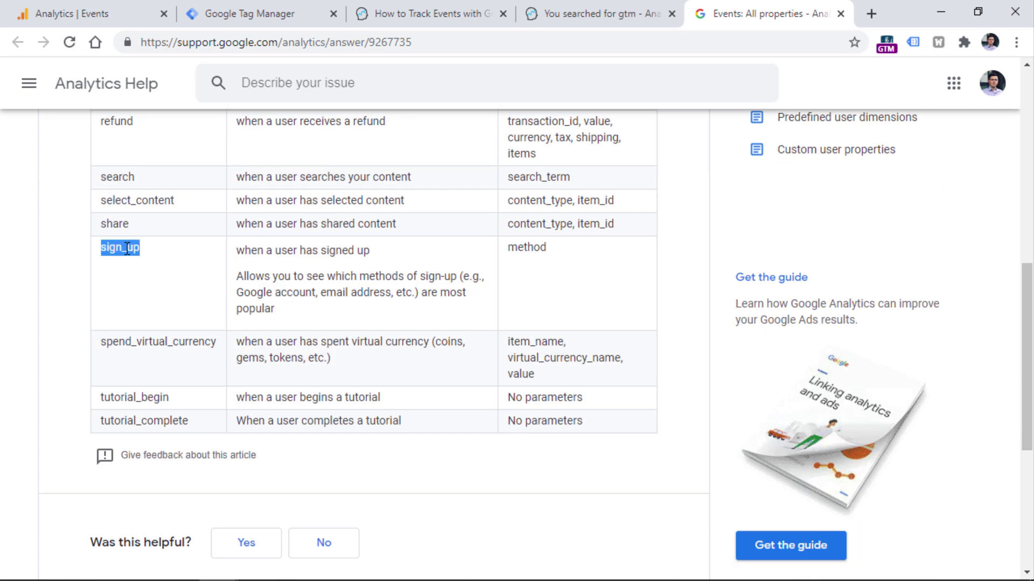
{"action": "double_click", "coordinate": [146, 396]}
{"action": "scroll", "coordinate": [225, 360], "scroll_direction": "up", "scroll_amount": 5}
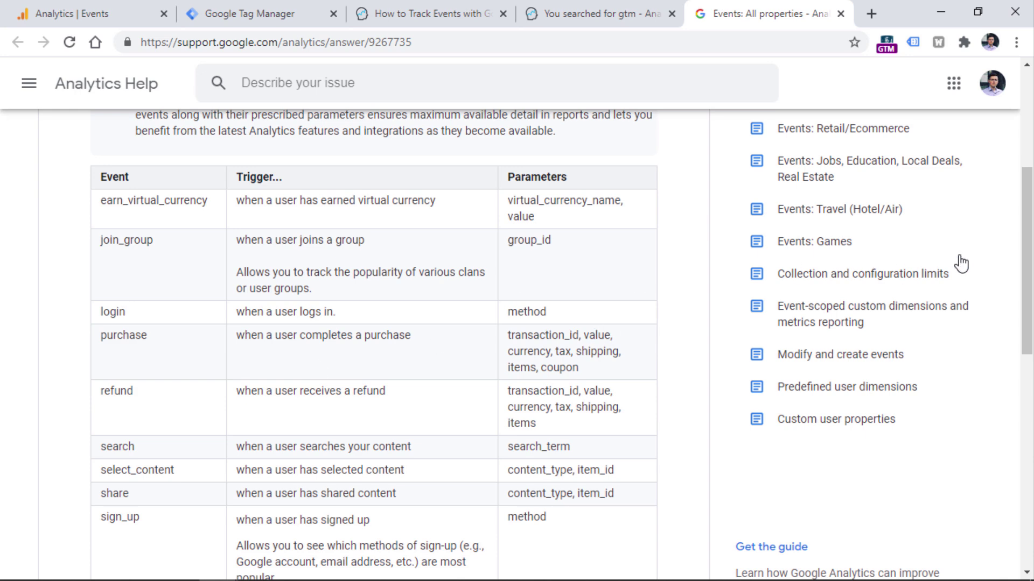
{"action": "left_click_drag", "start_coordinate": [1023, 226], "coordinate": [1024, 179]}
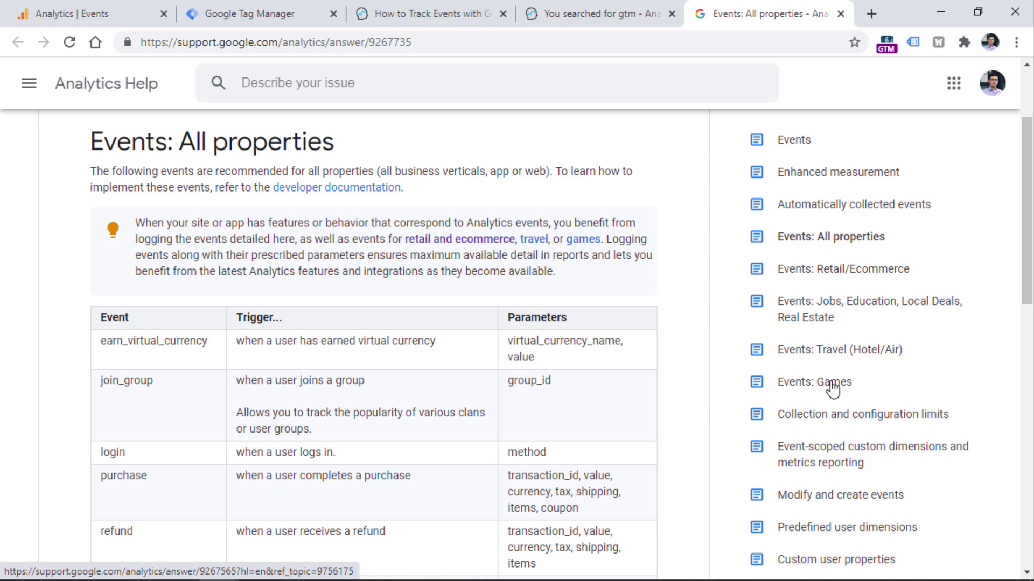
Review the Retail/Ecommerce recommended events, highlighting begin_checkout and purchase.
{"action": "left_click", "coordinate": [842, 277]}
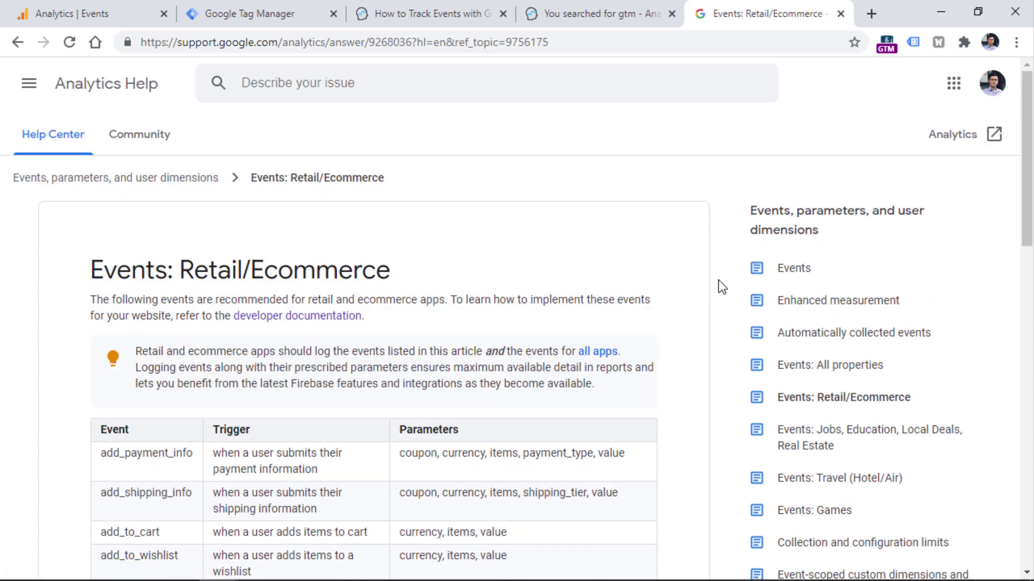
{"action": "scroll", "coordinate": [655, 254], "scroll_direction": "down", "scroll_amount": 5}
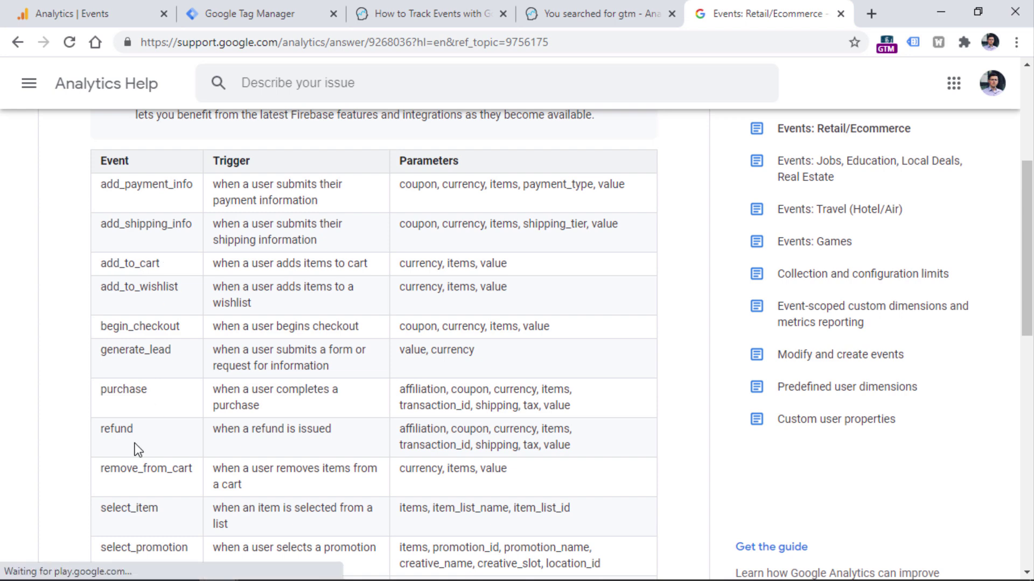
{"action": "scroll", "coordinate": [147, 431], "scroll_direction": "down", "scroll_amount": 5}
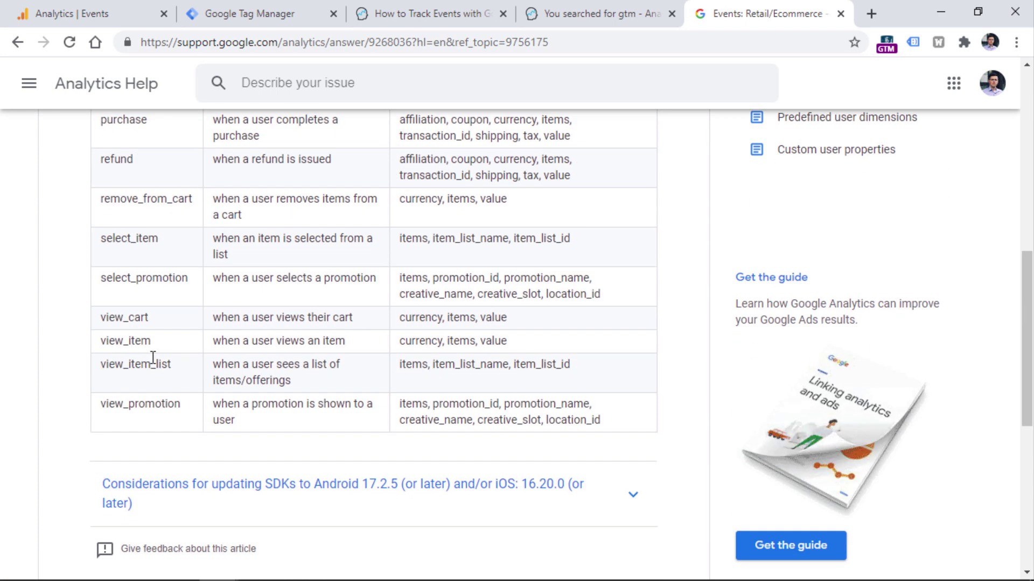
{"action": "scroll", "coordinate": [153, 358], "scroll_direction": "up", "scroll_amount": 5}
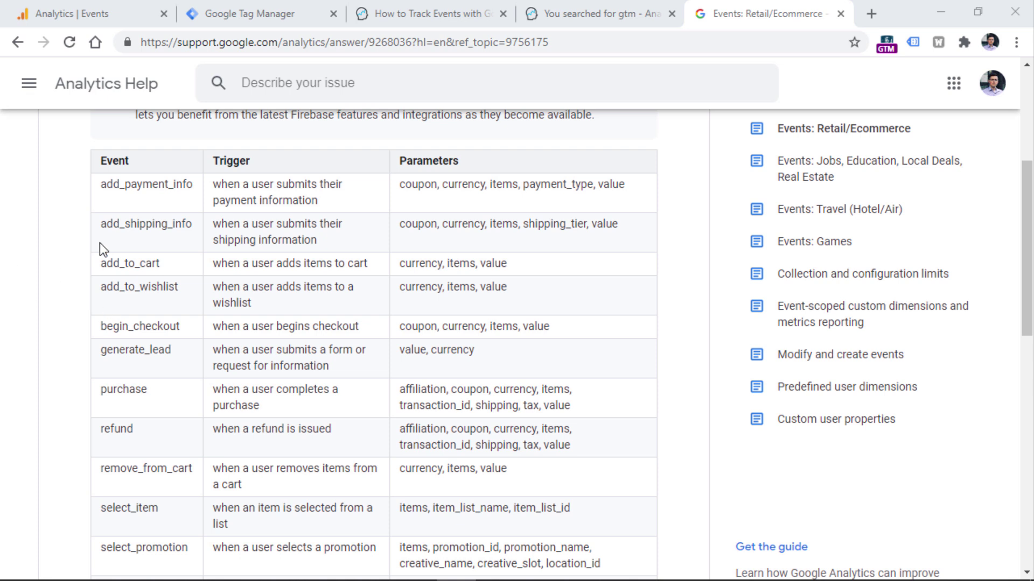
{"action": "left_click_drag", "start_coordinate": [100, 326], "coordinate": [180, 321]}
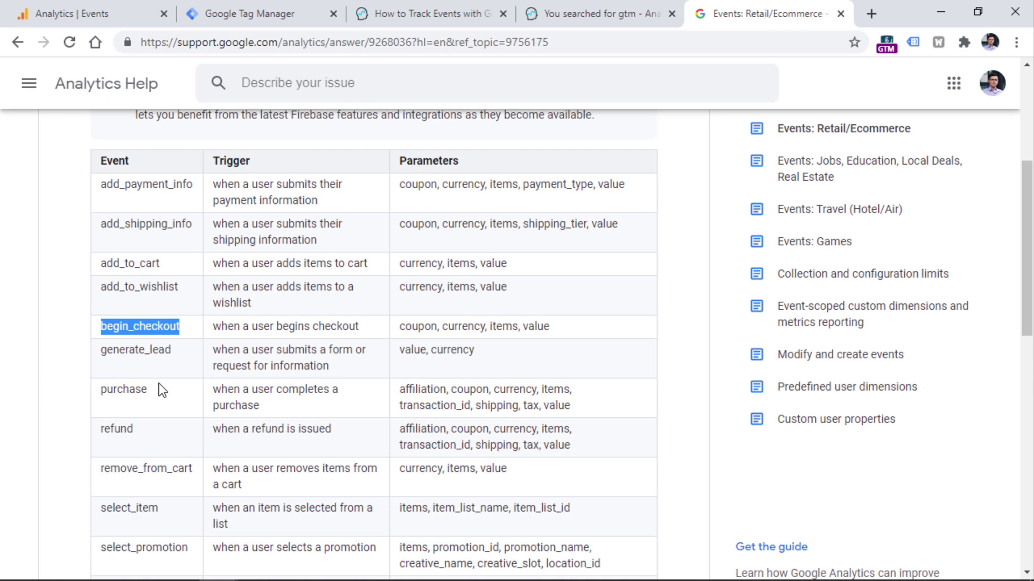
{"action": "double_click", "coordinate": [128, 387]}
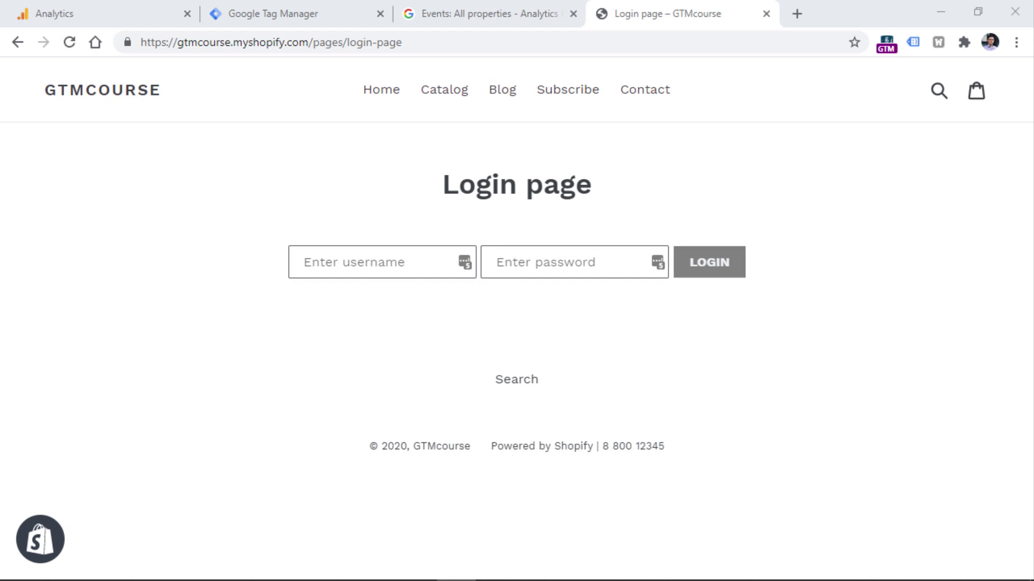
Back on Events: All properties, locate the login event and its method parameter in the table.
{"action": "left_click", "coordinate": [526, 8]}
{"action": "scroll", "coordinate": [714, 289], "scroll_direction": "up", "scroll_amount": 2}
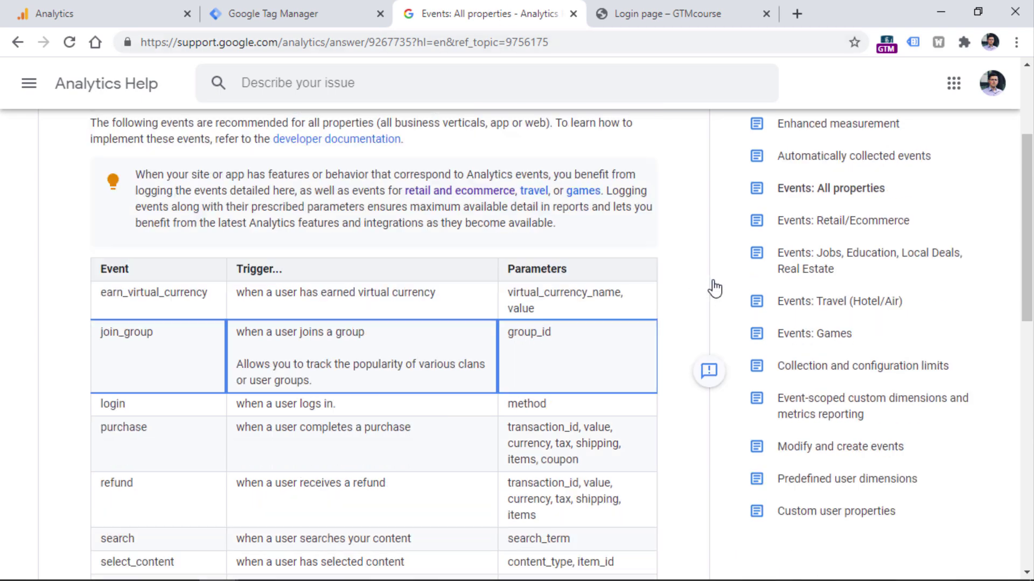
{"action": "scroll", "coordinate": [705, 281], "scroll_direction": "up", "scroll_amount": 3}
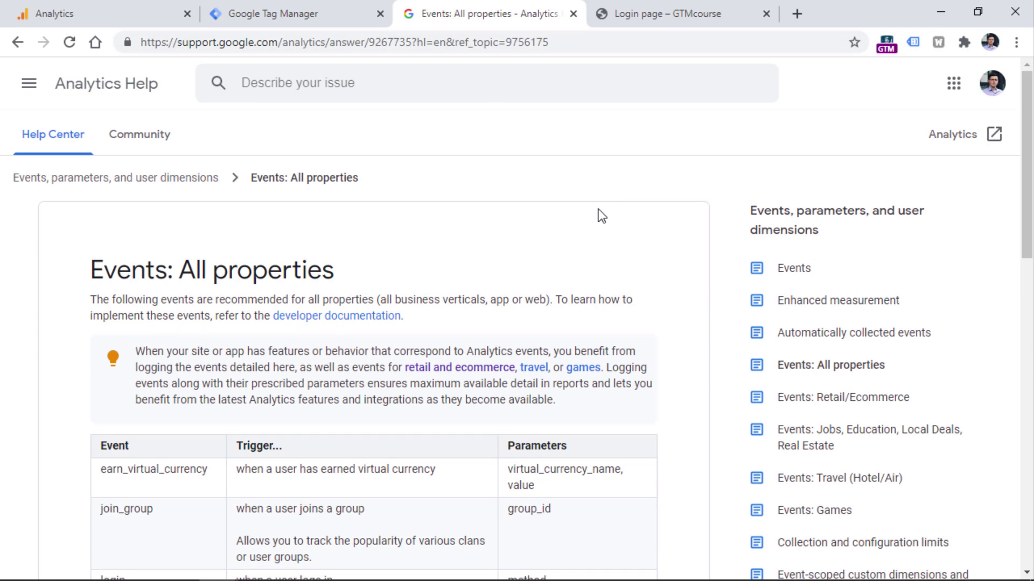
{"action": "scroll", "coordinate": [189, 505], "scroll_direction": "down", "scroll_amount": 5}
{"action": "scroll", "coordinate": [285, 391], "scroll_direction": "down", "scroll_amount": 5}
{"action": "scroll", "coordinate": [719, 273], "scroll_direction": "up", "scroll_amount": 10}
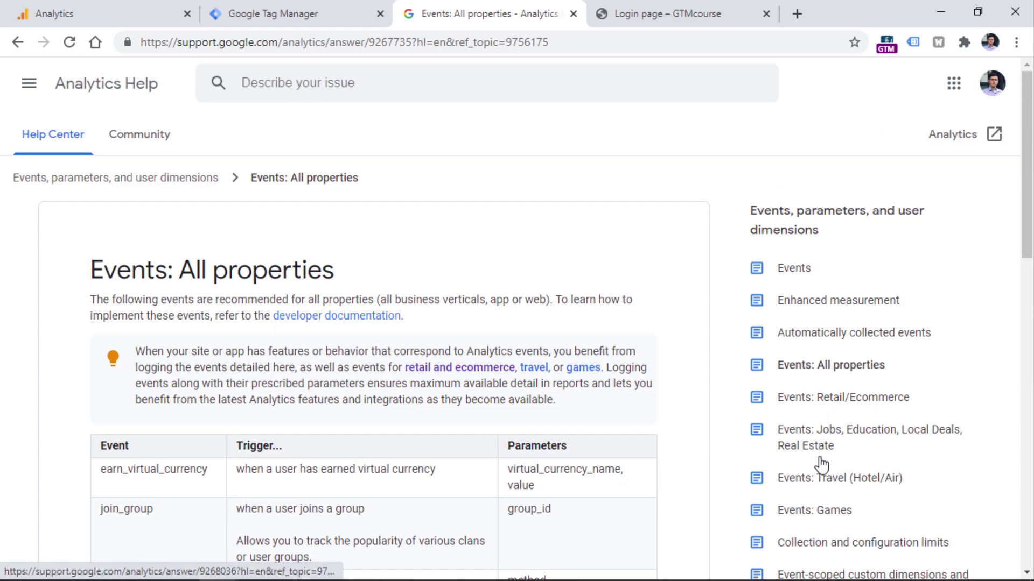
{"action": "scroll", "coordinate": [466, 225], "scroll_direction": "down", "scroll_amount": 5}
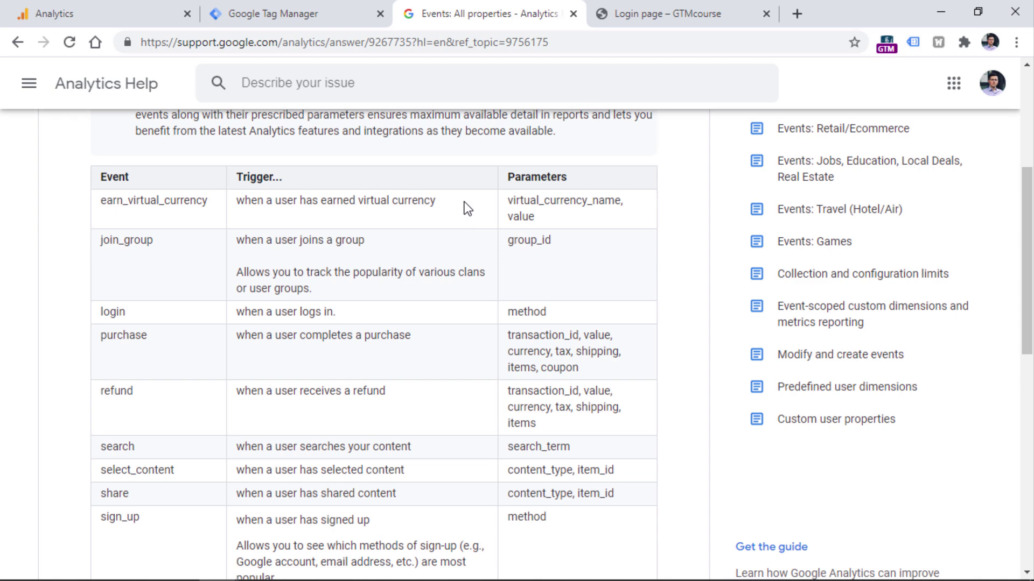
{"action": "scroll", "coordinate": [467, 211], "scroll_direction": "up", "scroll_amount": 5}
{"action": "scroll", "coordinate": [330, 319], "scroll_direction": "down", "scroll_amount": 5}
{"action": "double_click", "coordinate": [112, 314]}
Open the GA4 Configuration - Pageview tag's configuration for editing.
{"action": "left_click", "coordinate": [291, 4]}
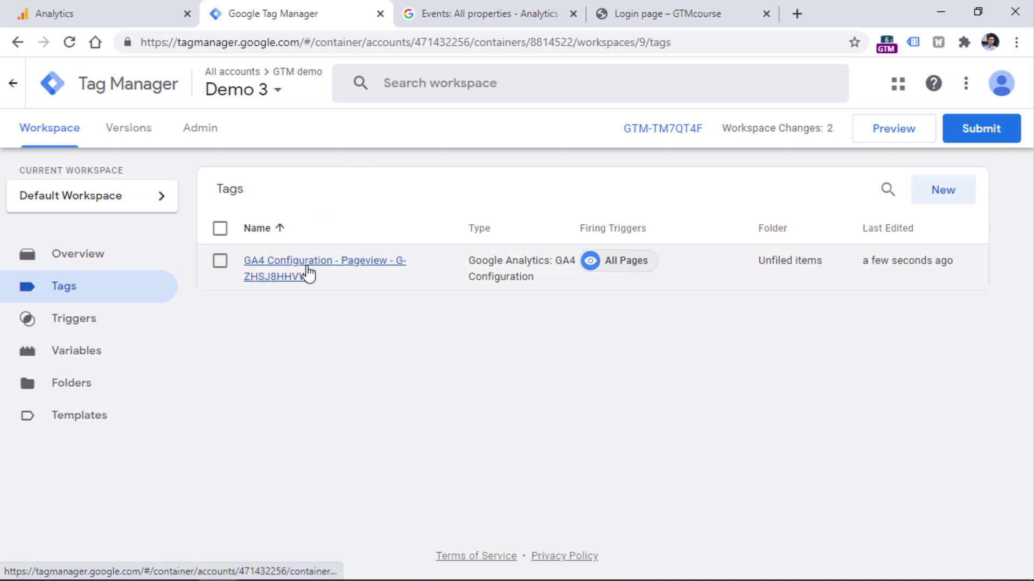
{"action": "left_click", "coordinate": [323, 274]}
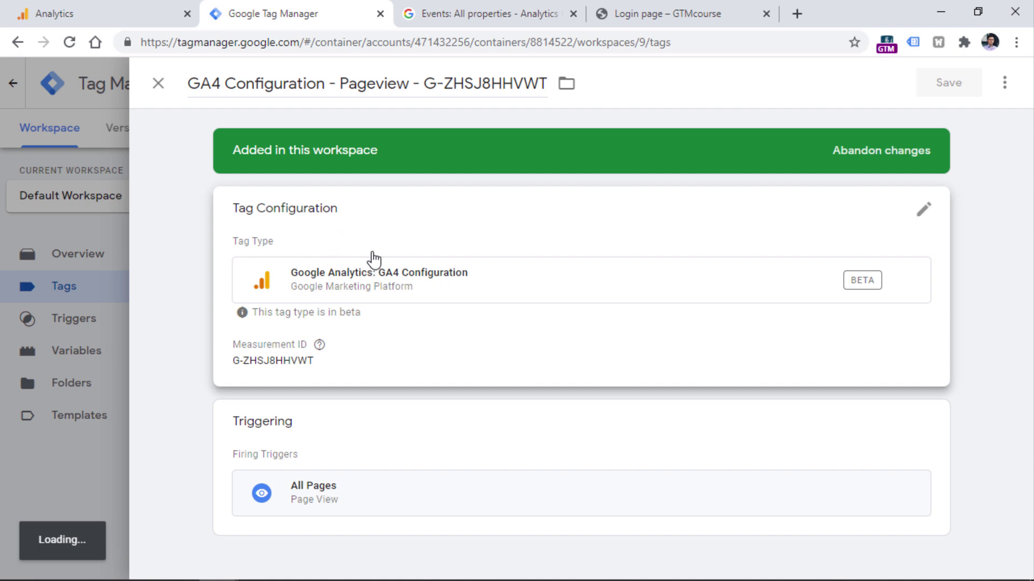
{"action": "left_click", "coordinate": [374, 374]}
Check the tag's Measurement ID G-ZHSJ8HHVWT against the Analytics web stream.
{"action": "left_click_drag", "start_coordinate": [345, 331], "coordinate": [226, 331]}
{"action": "left_click", "coordinate": [264, 331]}
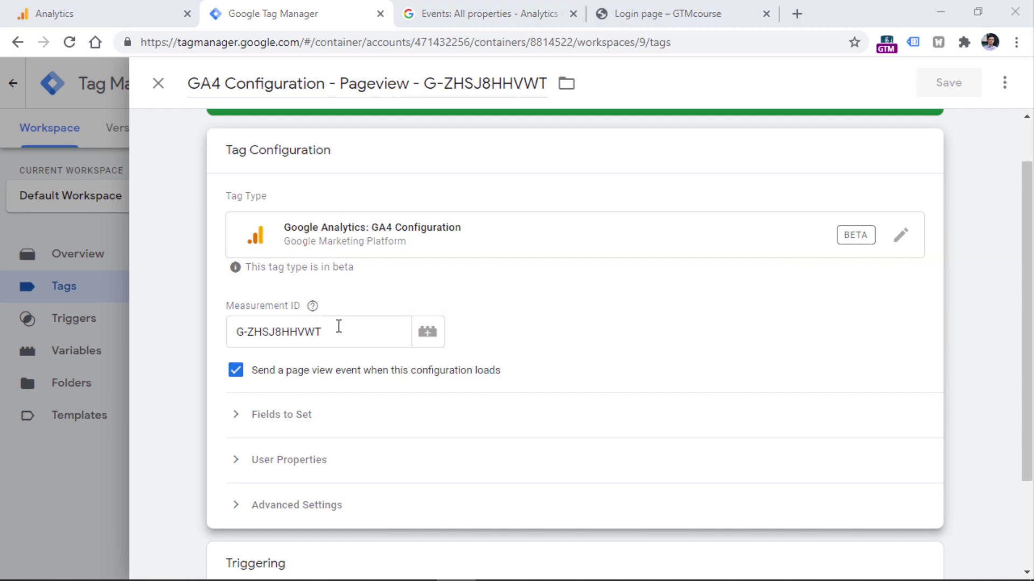
{"action": "left_click_drag", "start_coordinate": [339, 329], "coordinate": [215, 330]}
{"action": "left_click", "coordinate": [255, 330]}
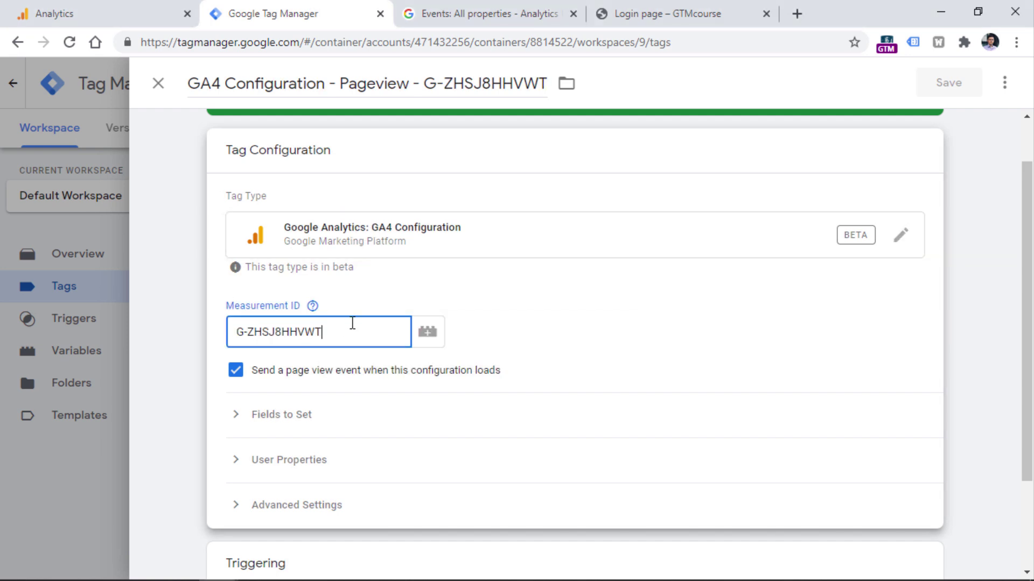
{"action": "left_click", "coordinate": [89, 8]}
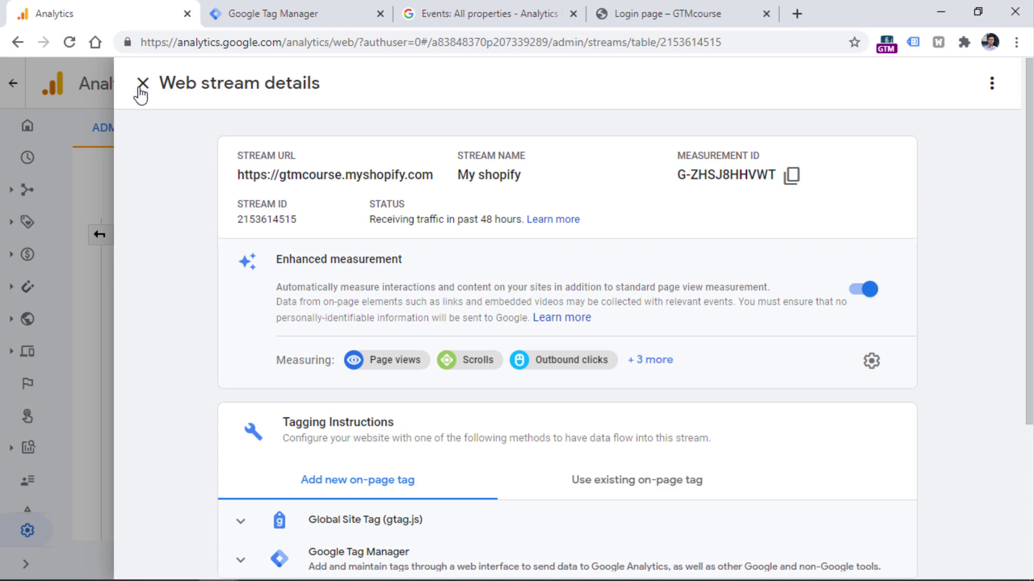
Select the My shopify web stream's Measurement ID G-ZHSJ8HHVWT, then return to the GA4 Configuration tag.
{"action": "left_click", "coordinate": [141, 85]}
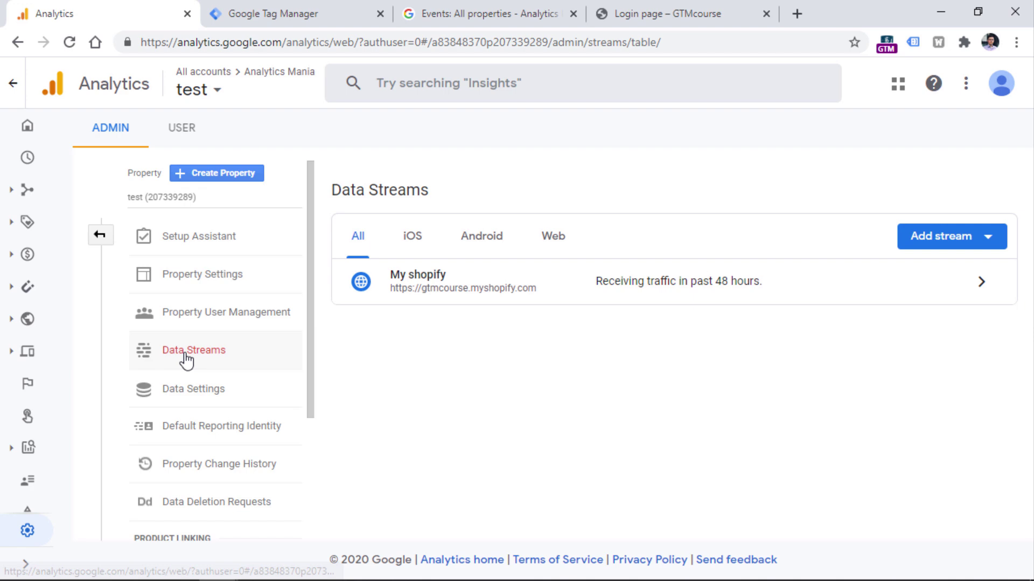
{"action": "left_click", "coordinate": [454, 281]}
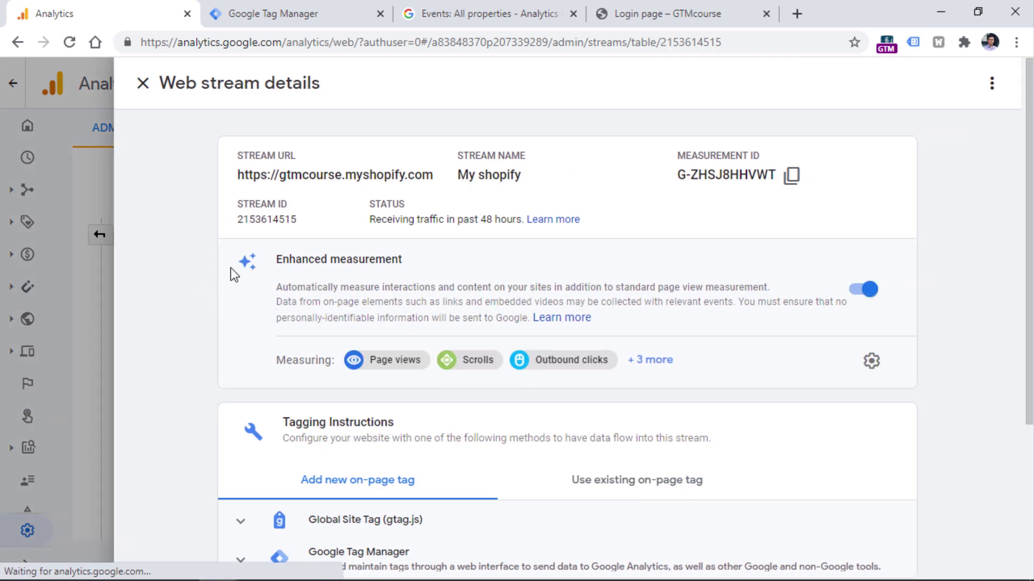
{"action": "left_click_drag", "start_coordinate": [678, 175], "coordinate": [778, 177]}
{"action": "left_click", "coordinate": [258, 12]}
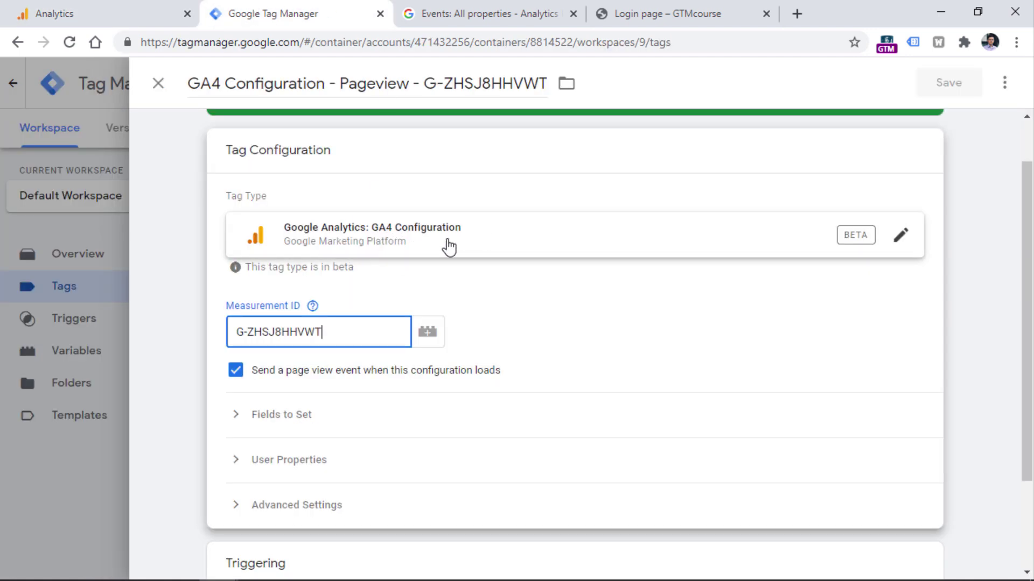
Confirm the tag's Measurement ID G-ZHSJ8HHVWT and launch Preview mode for the container.
{"action": "left_click_drag", "start_coordinate": [346, 330], "coordinate": [232, 330]}
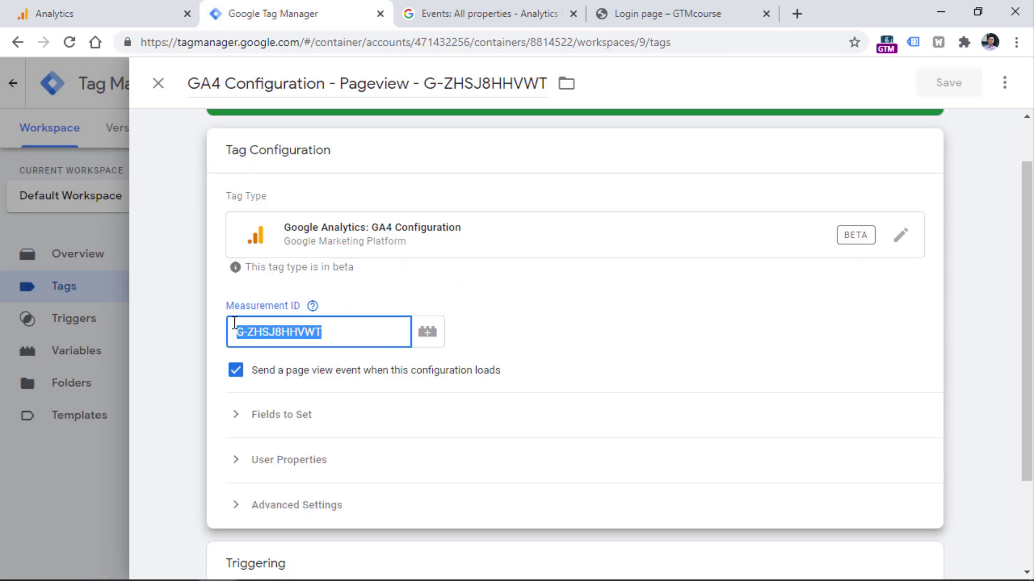
{"action": "scroll", "coordinate": [316, 452], "scroll_direction": "down", "scroll_amount": 2}
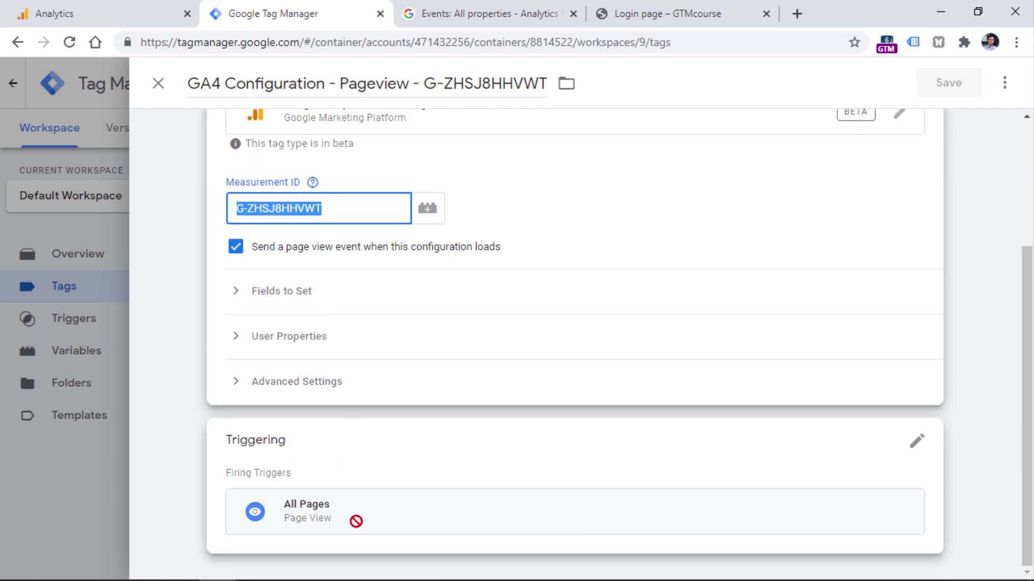
{"action": "scroll", "coordinate": [382, 485], "scroll_direction": "up", "scroll_amount": 3}
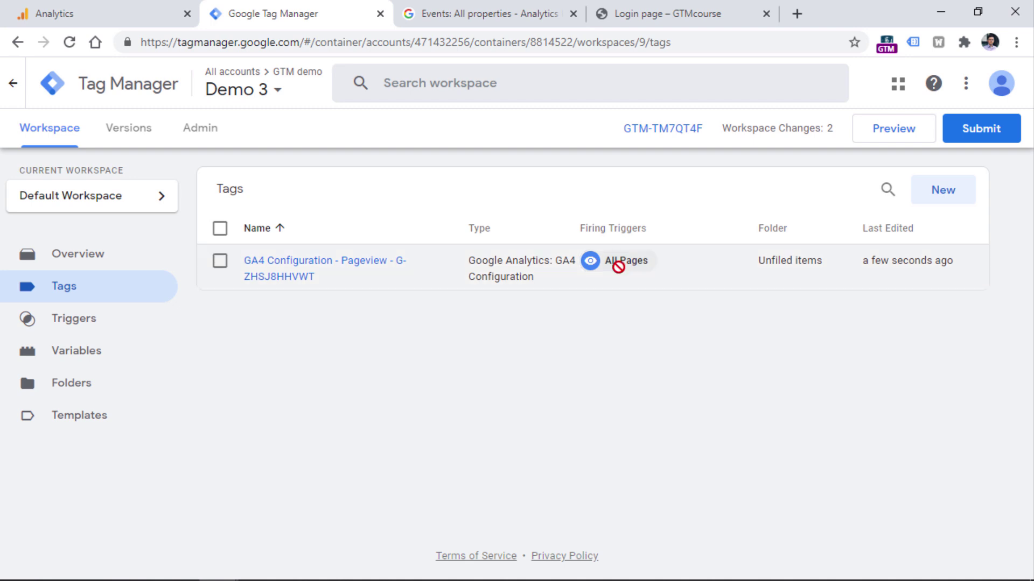
{"action": "left_click", "coordinate": [891, 138]}
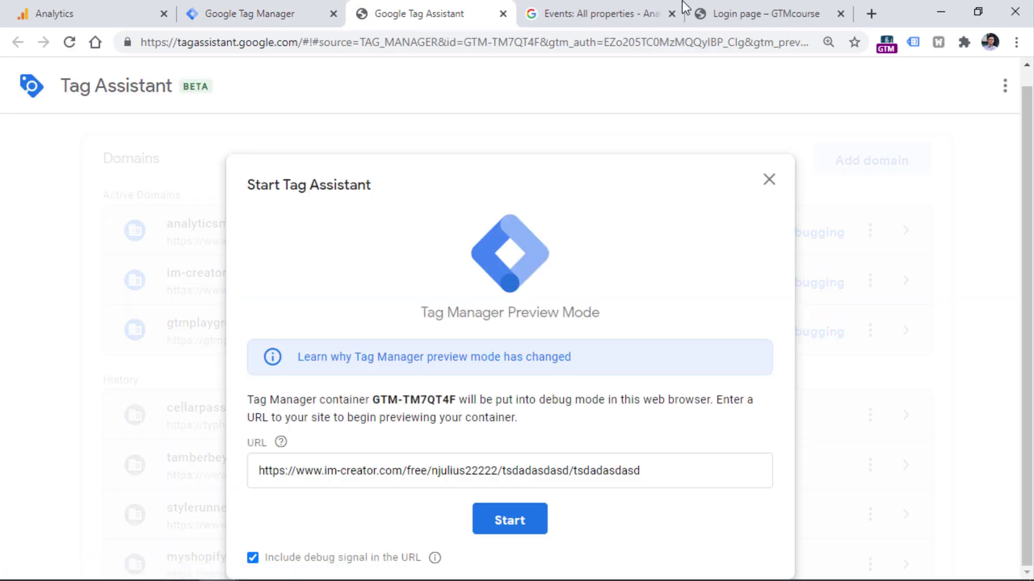
Copy the store's login page URL into the Tag Assistant Start dialog's site field.
{"action": "left_click", "coordinate": [719, 16]}
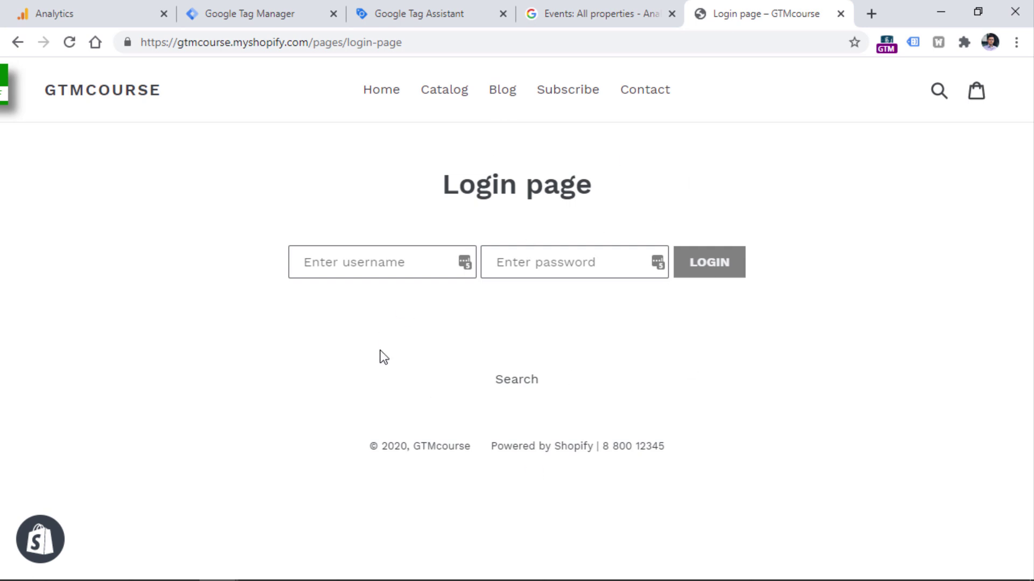
{"action": "left_click", "coordinate": [393, 42]}
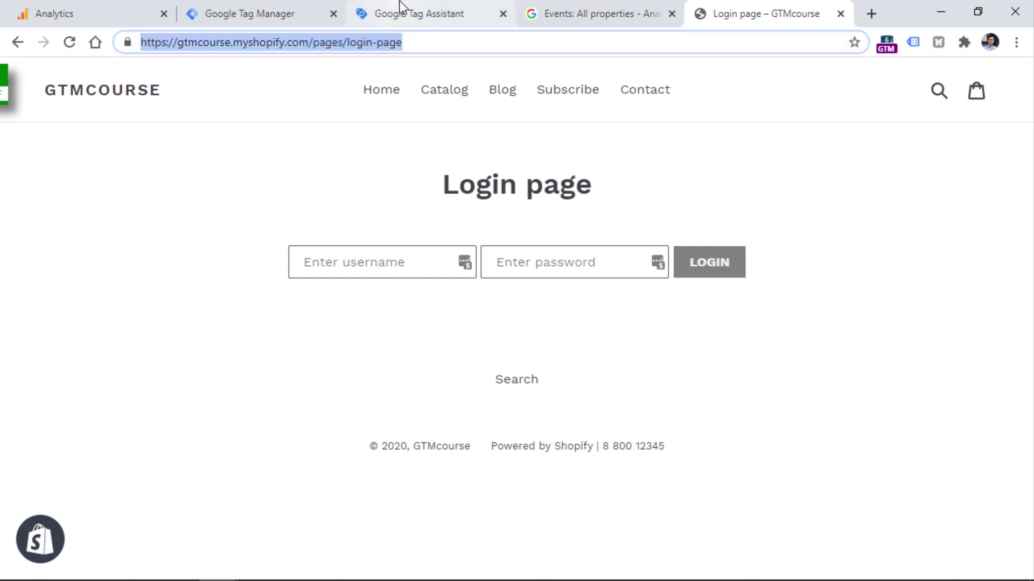
{"action": "key", "text": "ctrl+c"}
{"action": "left_click", "coordinate": [422, 12]}
{"action": "left_click", "coordinate": [397, 478]}
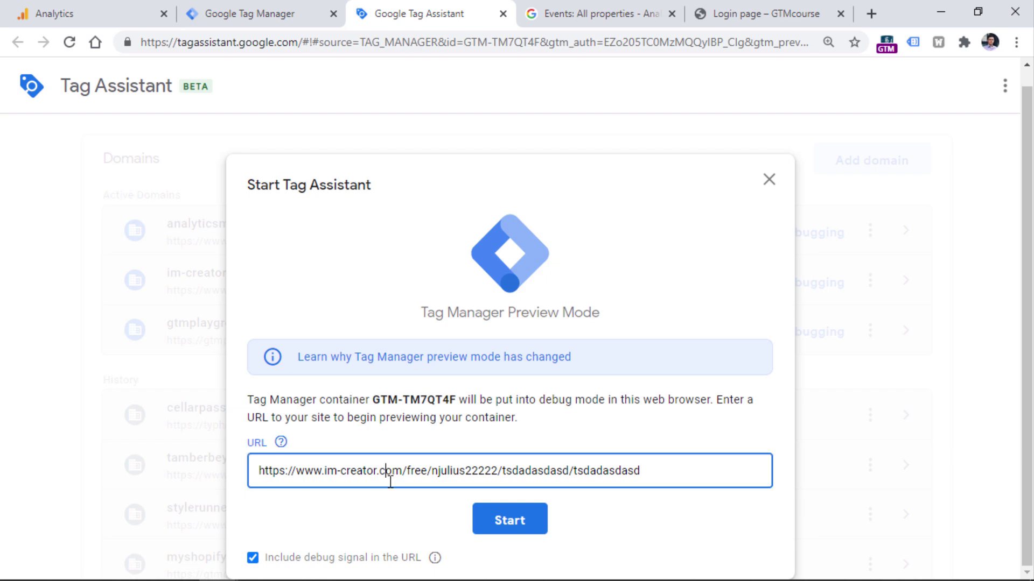
{"action": "key", "text": "ctrl+a"}
{"action": "key", "text": "ctrl+v"}
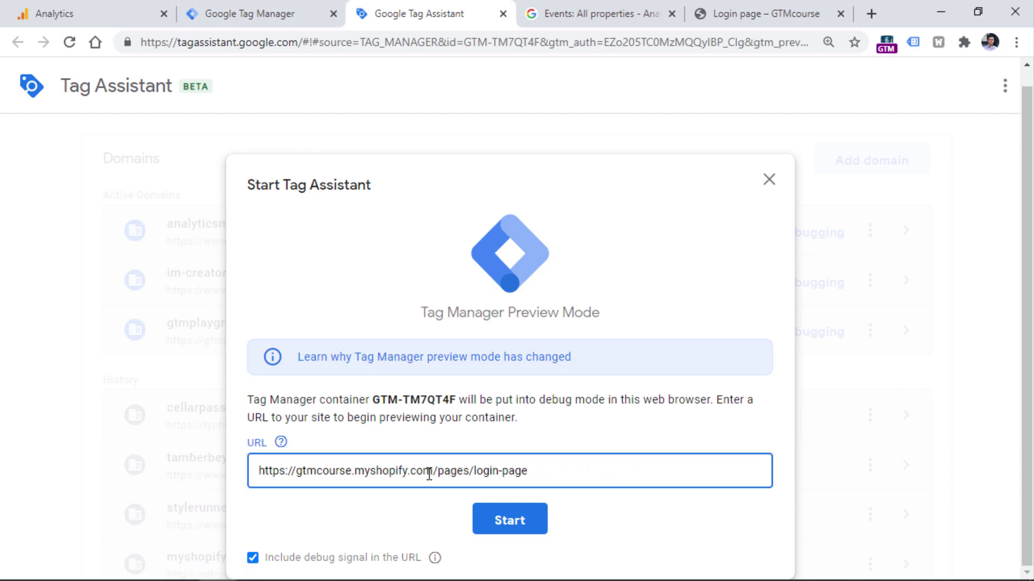
Start debugging the login page and dismiss the Debugger connected notice.
{"action": "left_click", "coordinate": [502, 529]}
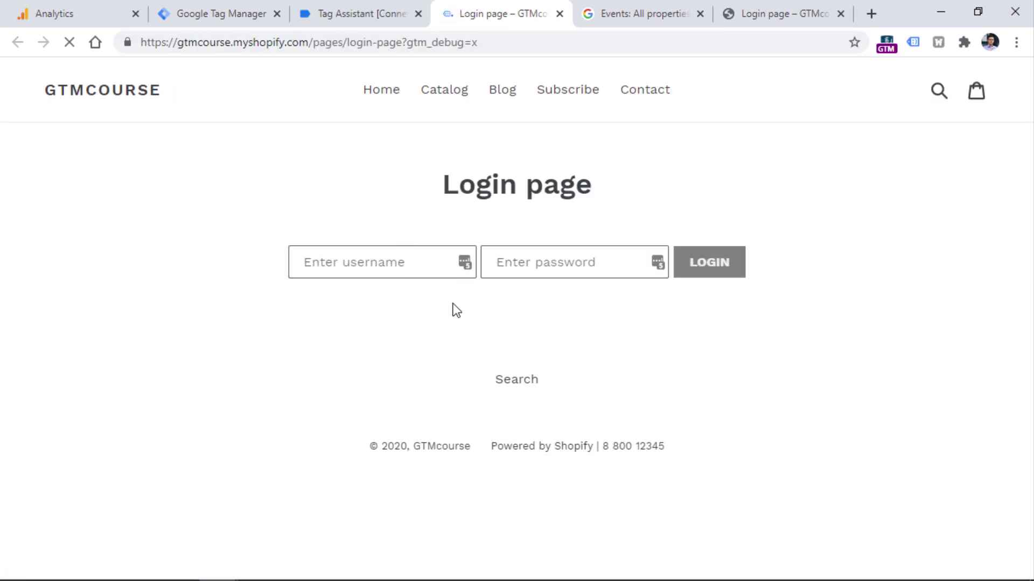
{"action": "left_click_drag", "start_coordinate": [882, 498], "coordinate": [765, 496]}
{"action": "left_click", "coordinate": [361, 14]}
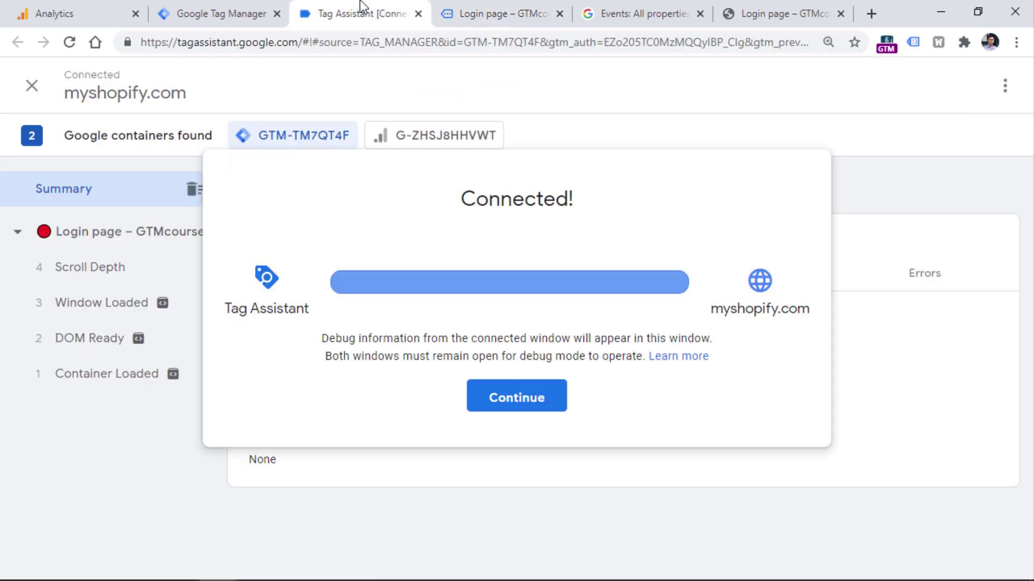
{"action": "left_click", "coordinate": [522, 399]}
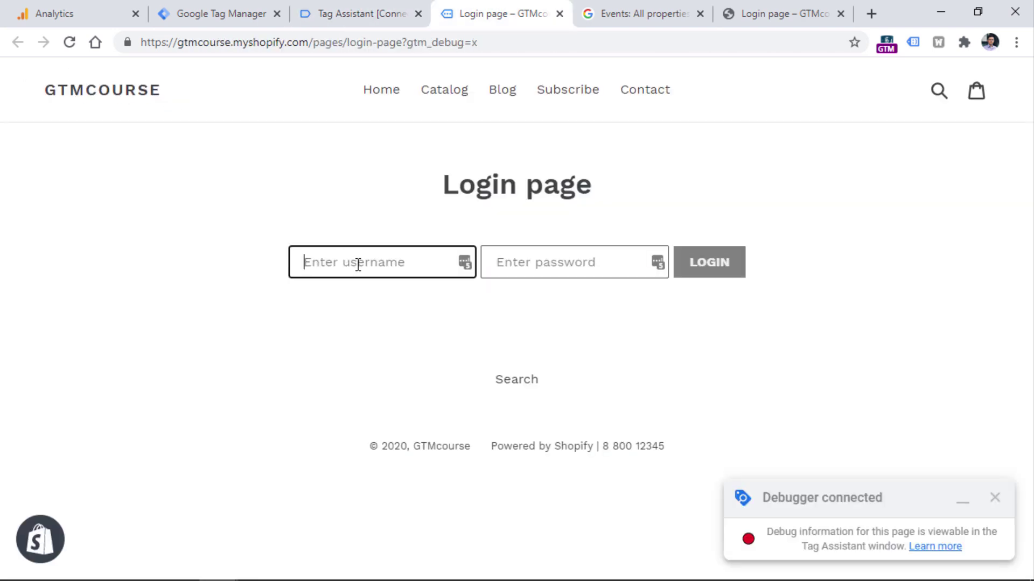
Log in to the store with a test username and password, then return to Tag Assistant.
{"action": "type", "text": "user"}
{"action": "key", "text": "Tab"}
{"action": "type", "text": "password"}
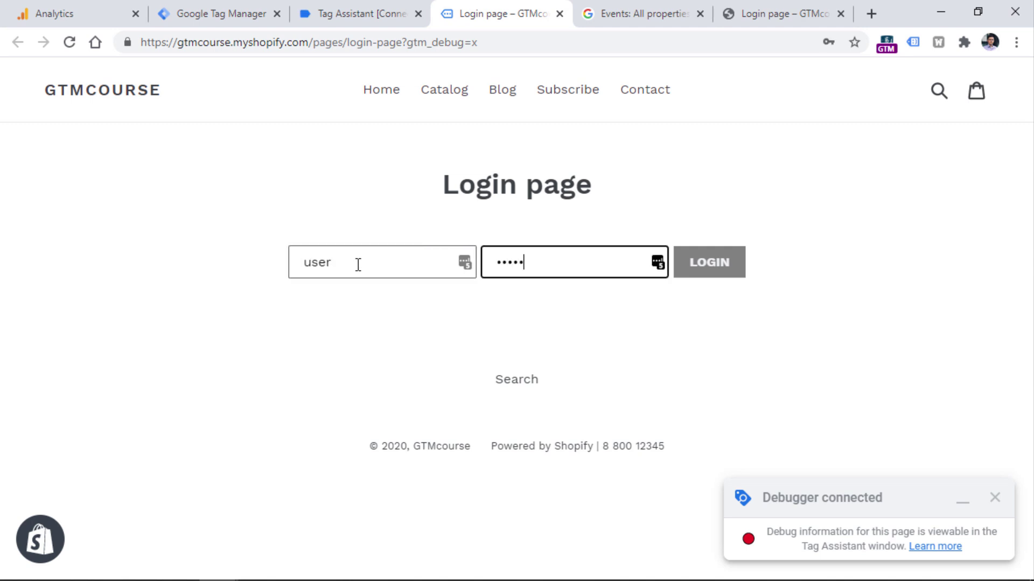
{"action": "left_click", "coordinate": [710, 266]}
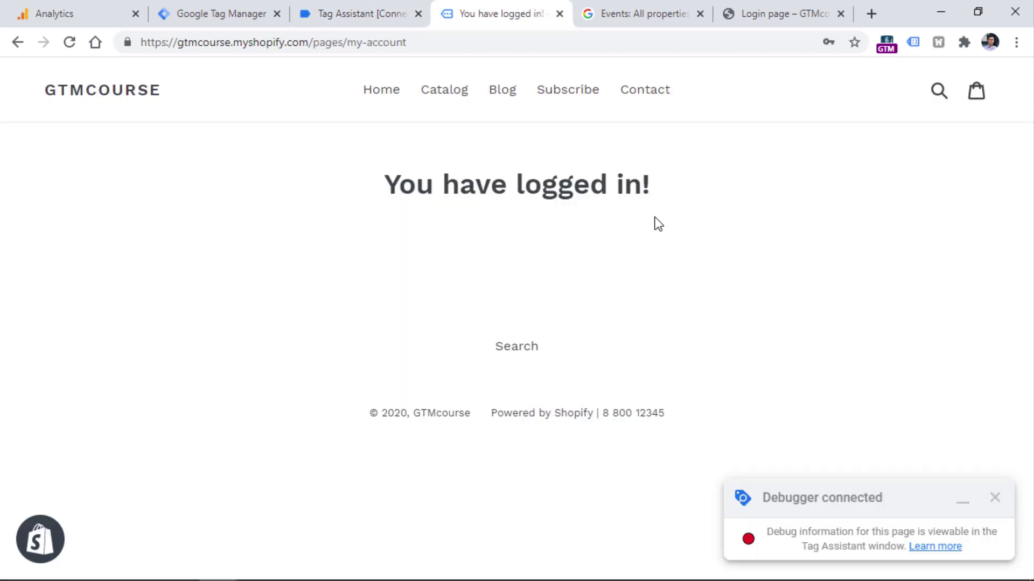
{"action": "left_click", "coordinate": [358, 12]}
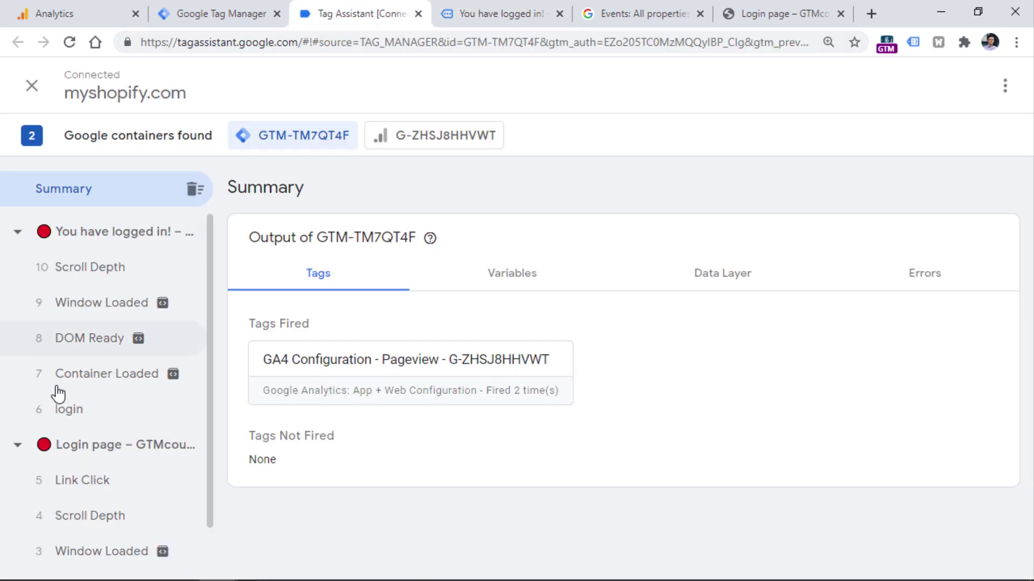
Expand the You have logged in! group and select its login event.
{"action": "scroll", "coordinate": [202, 337], "scroll_direction": "down", "scroll_amount": 1}
{"action": "scroll", "coordinate": [205, 244], "scroll_direction": "up", "scroll_amount": 1}
{"action": "left_click", "coordinate": [18, 446]}
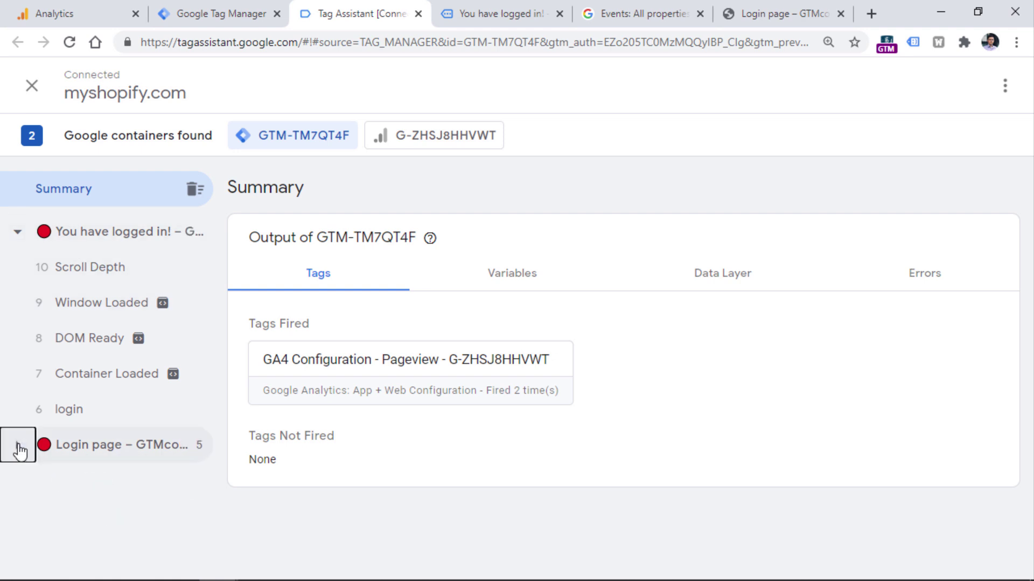
{"action": "left_click", "coordinate": [20, 233]}
{"action": "left_click", "coordinate": [25, 235]}
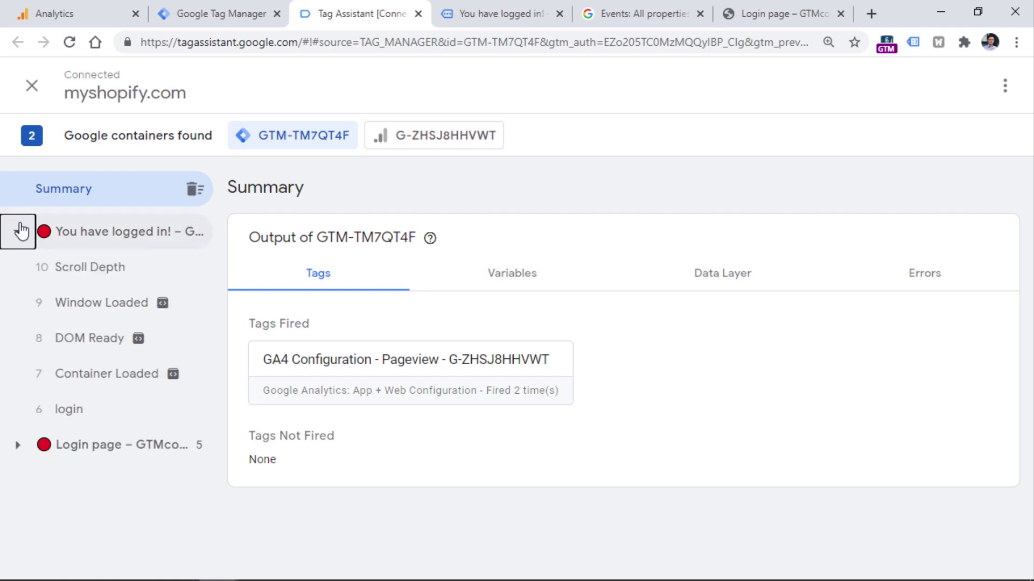
{"action": "left_click", "coordinate": [76, 414]}
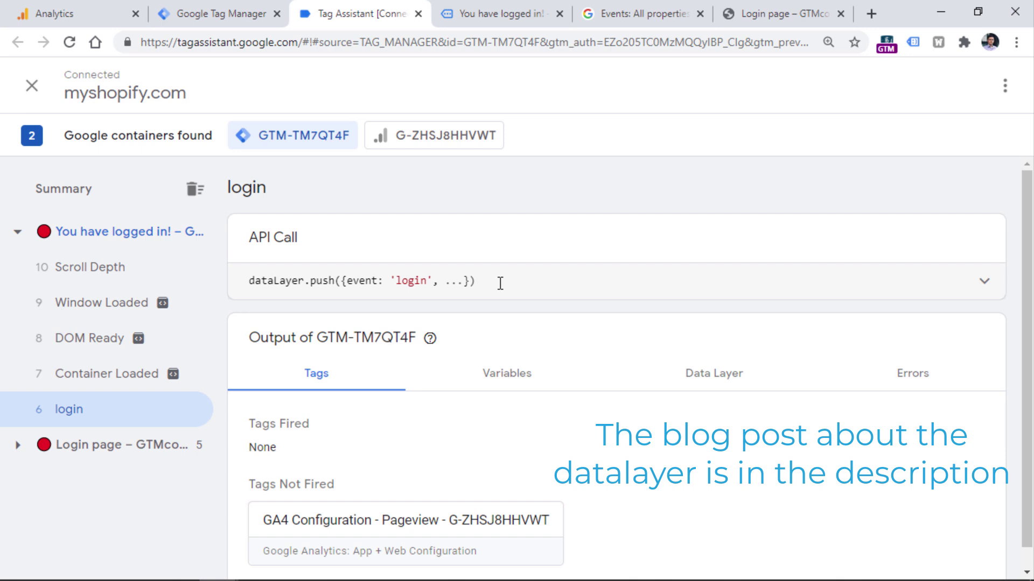
Inspect the full login dataLayer push, noting the event name login and its userId.
{"action": "left_click", "coordinate": [985, 282]}
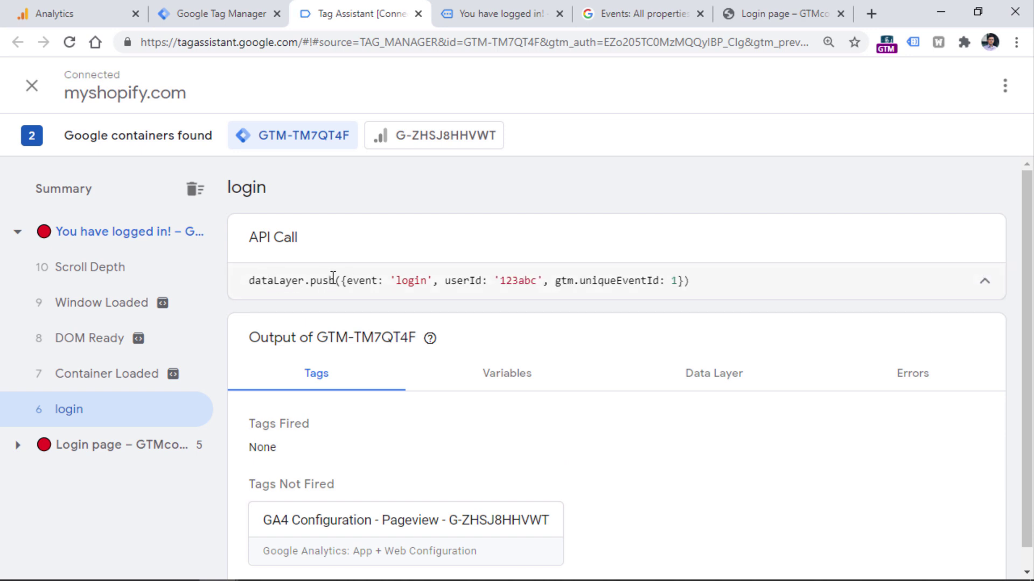
{"action": "double_click", "coordinate": [413, 280]}
{"action": "left_click", "coordinate": [468, 289]}
{"action": "double_click", "coordinate": [469, 287]}
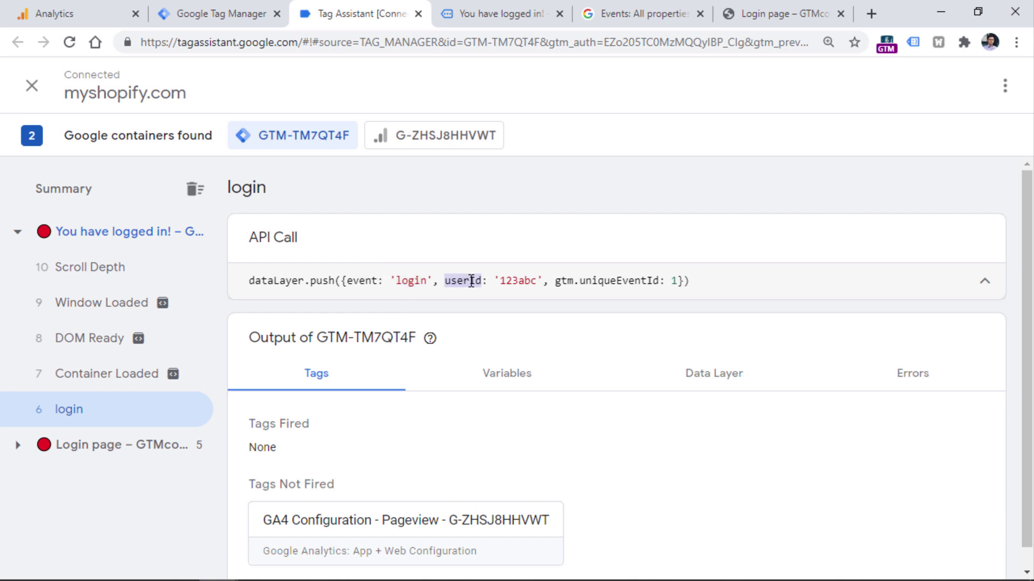
{"action": "double_click", "coordinate": [515, 283]}
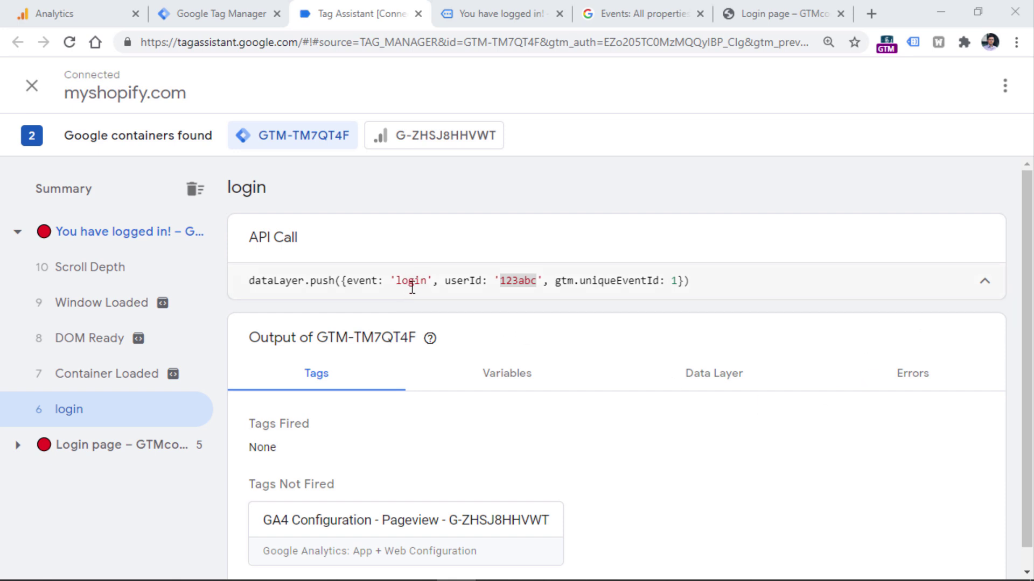
{"action": "left_click", "coordinate": [215, 14]}
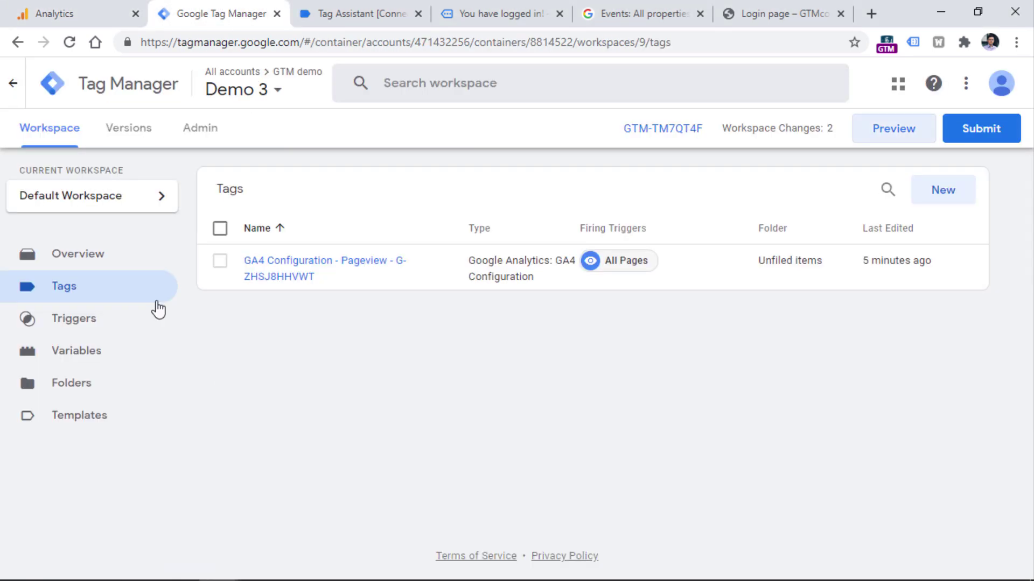
Create a new Custom Event trigger with event name login, matching the dataLayer push.
{"action": "left_click", "coordinate": [76, 329]}
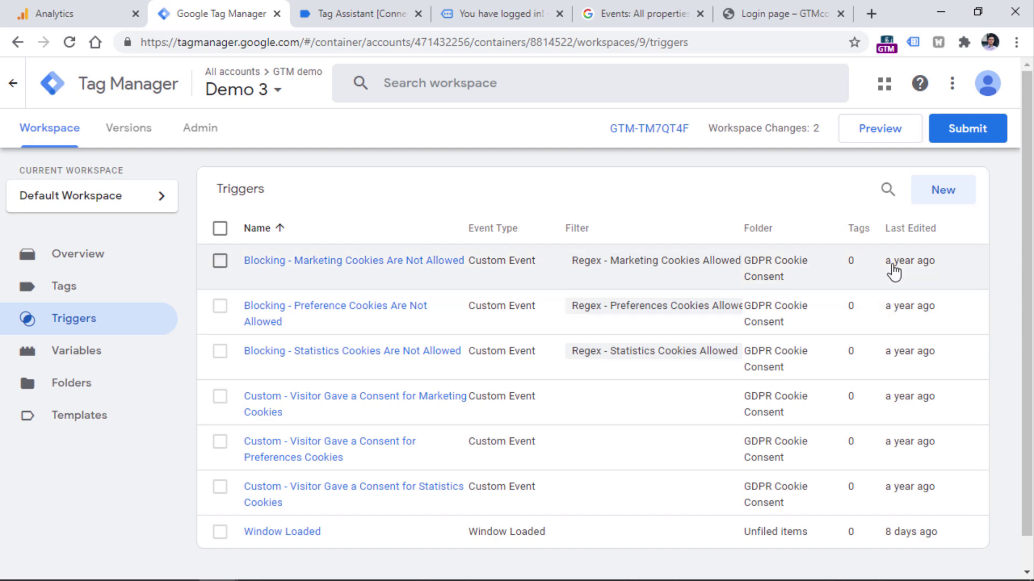
{"action": "left_click", "coordinate": [943, 199]}
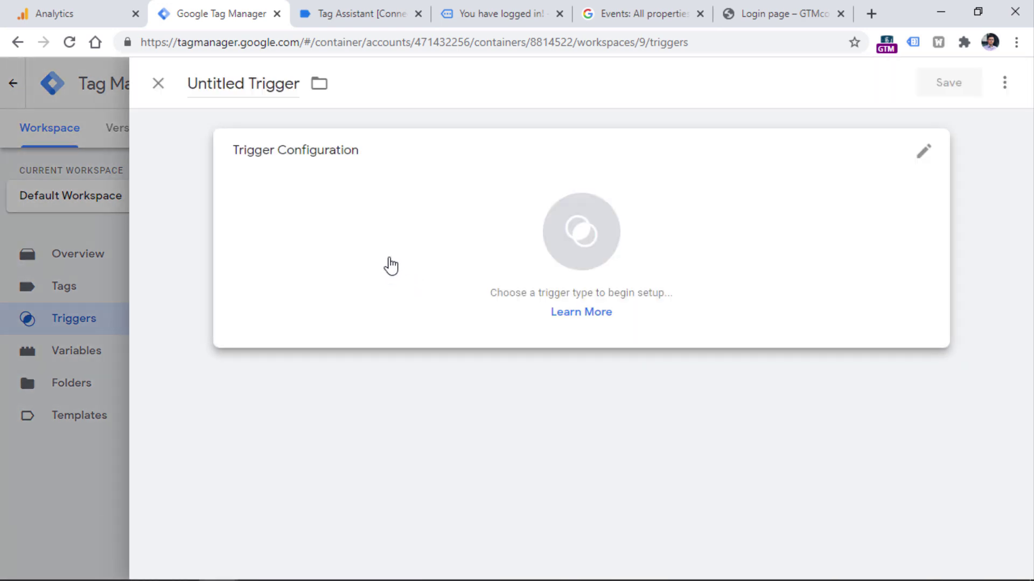
{"action": "left_click", "coordinate": [391, 264]}
{"action": "scroll", "coordinate": [621, 419], "scroll_direction": "down", "scroll_amount": 5}
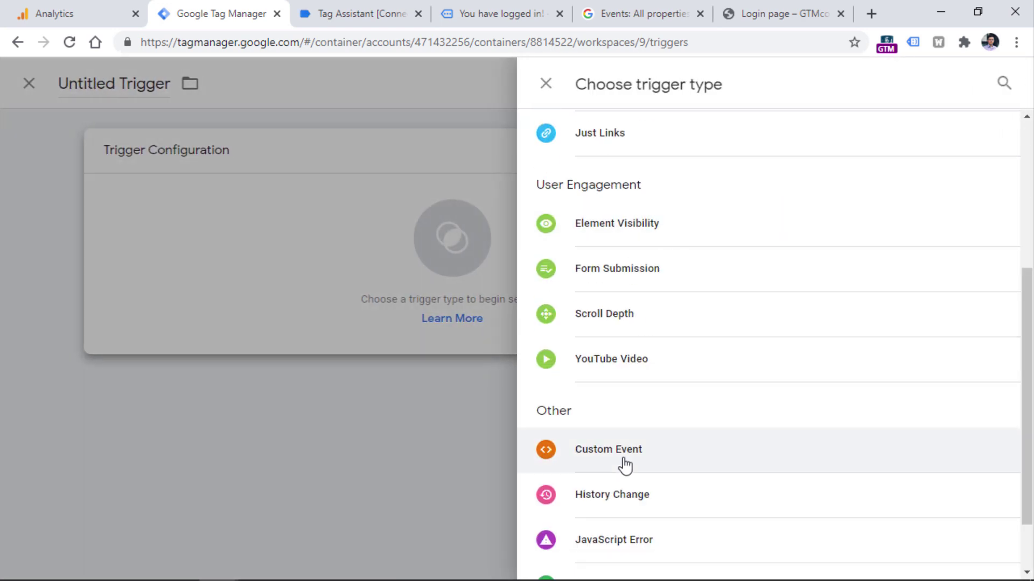
{"action": "left_click", "coordinate": [625, 466]}
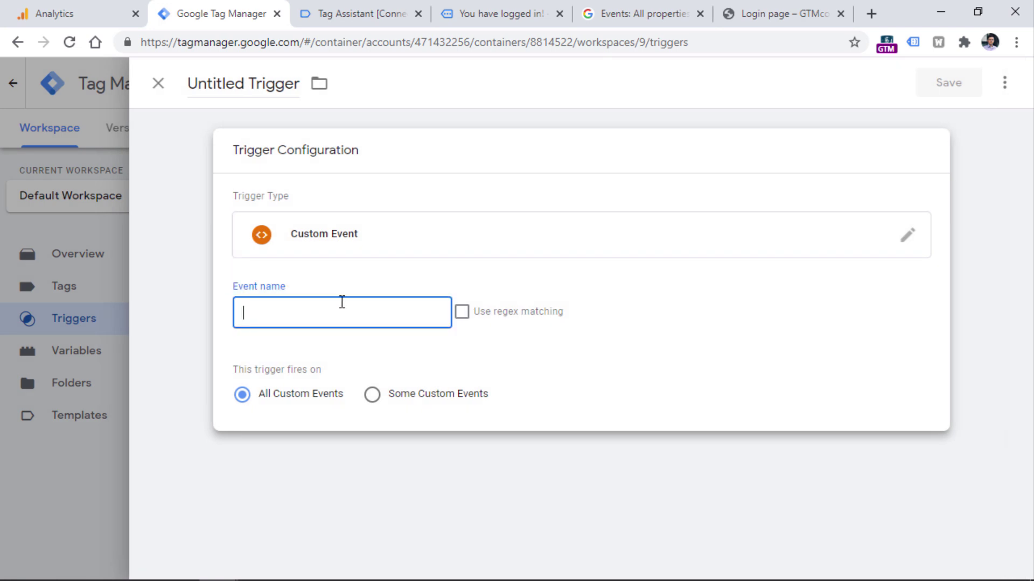
{"action": "type", "text": "login"}
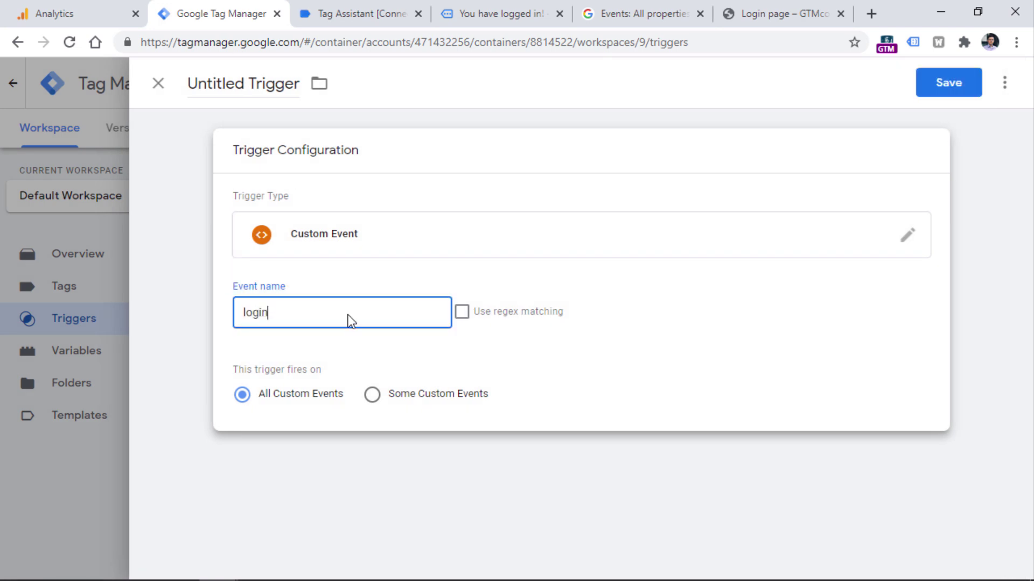
{"action": "left_click", "coordinate": [323, 14]}
{"action": "left_click_drag", "start_coordinate": [341, 280], "coordinate": [426, 280]}
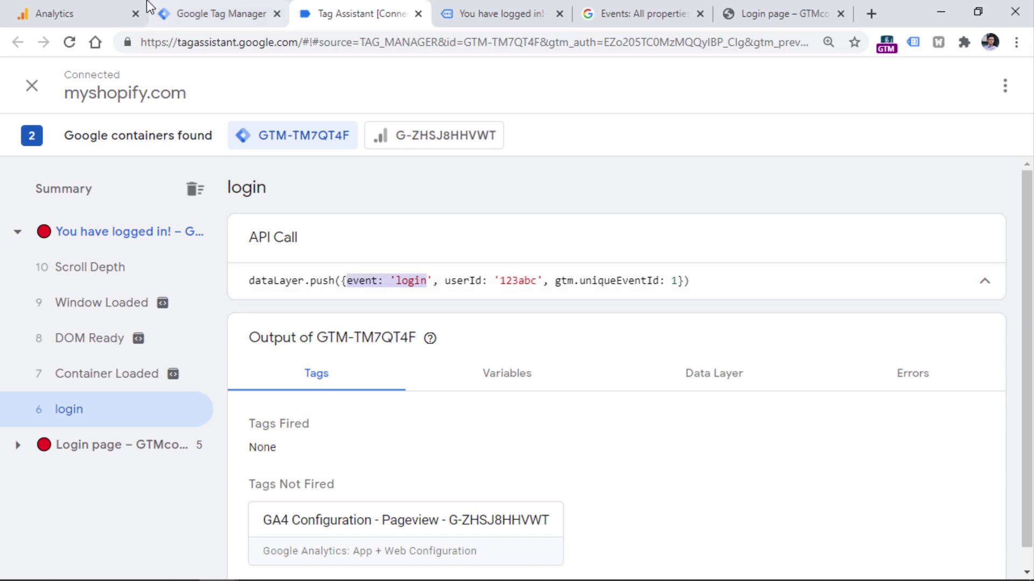
Name the trigger 'Custom - login' and save it.
{"action": "left_click", "coordinate": [146, 8]}
{"action": "left_click", "coordinate": [215, 13]}
{"action": "triple_click", "coordinate": [261, 85]}
{"action": "type", "text": "Custom - login"}
{"action": "left_click", "coordinate": [918, 85]}
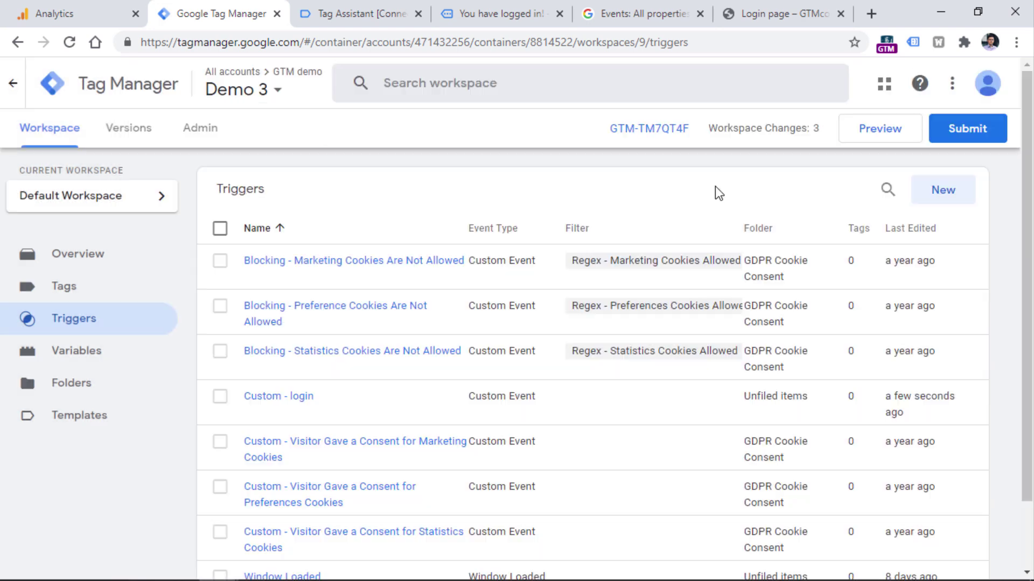
Create a new tag of type GA4 Event.
{"action": "left_click", "coordinate": [73, 293]}
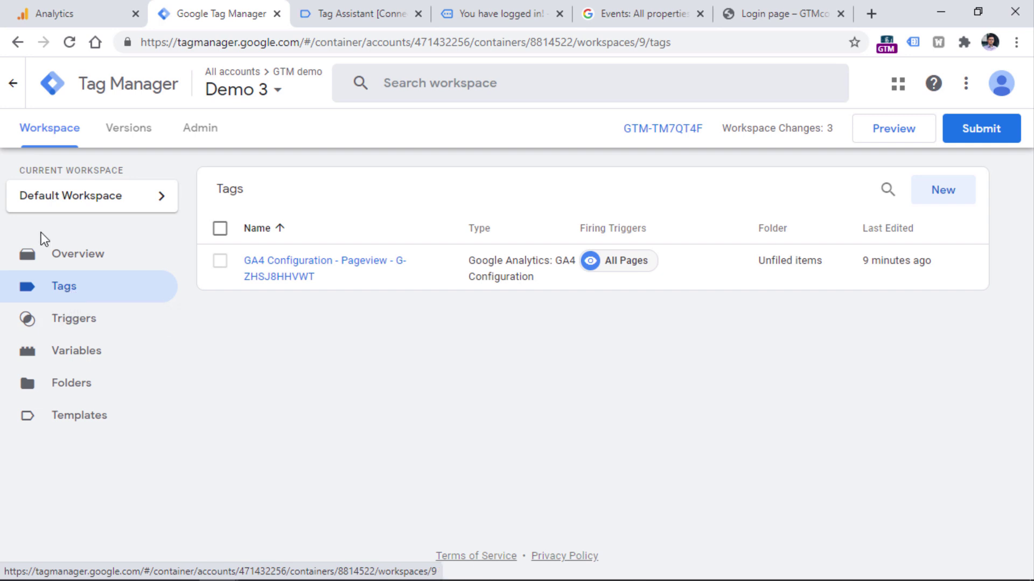
{"action": "left_click", "coordinate": [943, 200]}
{"action": "left_click", "coordinate": [355, 209]}
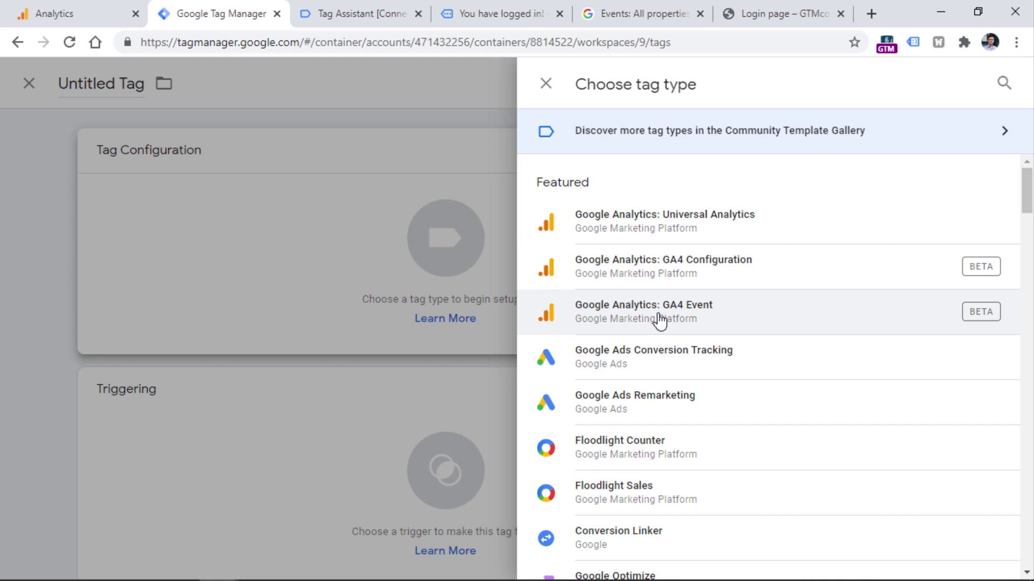
{"action": "left_click", "coordinate": [663, 321]}
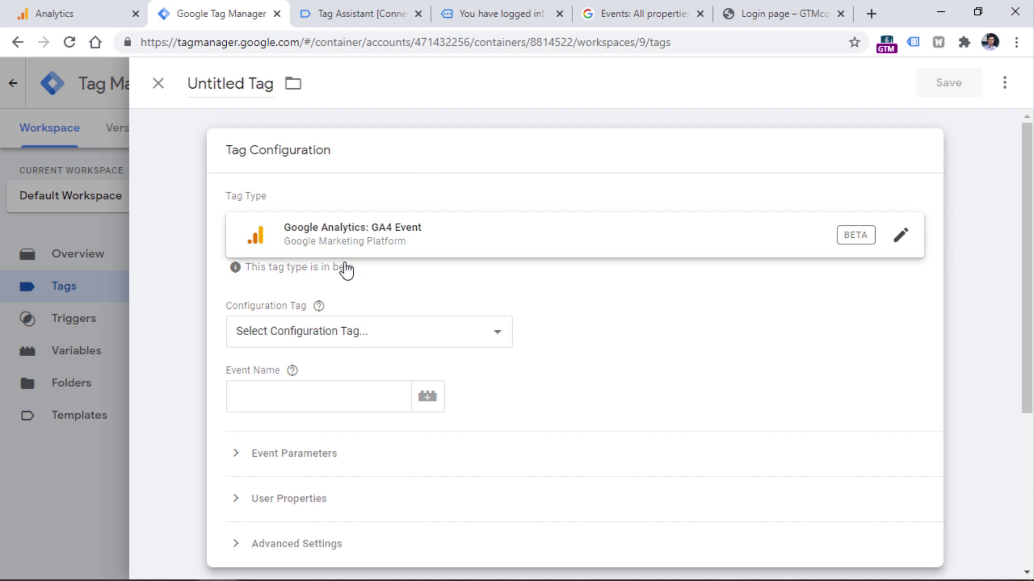
Link the tag to GA4 Configuration - Pageview and set its Event Name to login.
{"action": "left_click", "coordinate": [360, 332]}
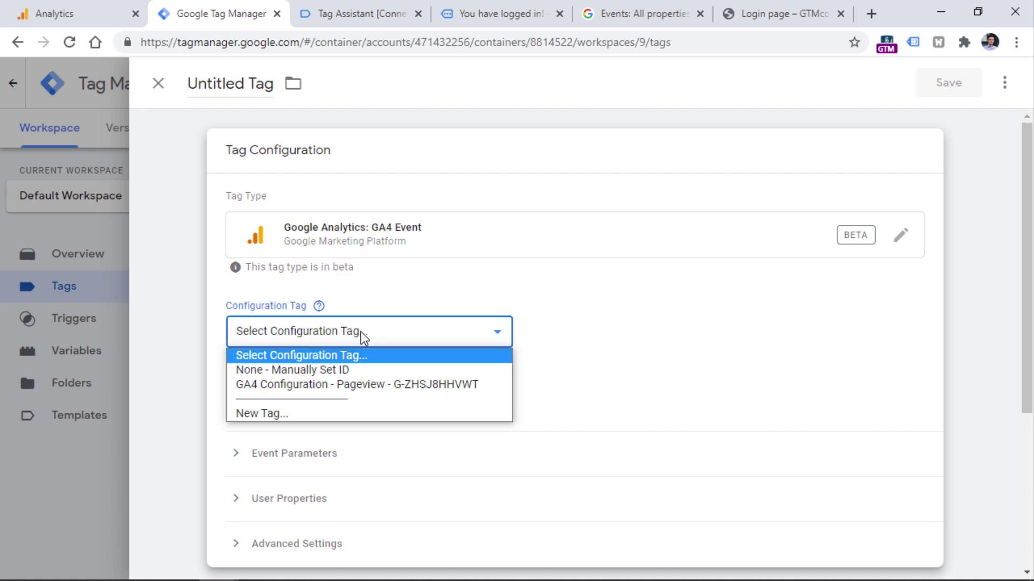
{"action": "left_click", "coordinate": [362, 382]}
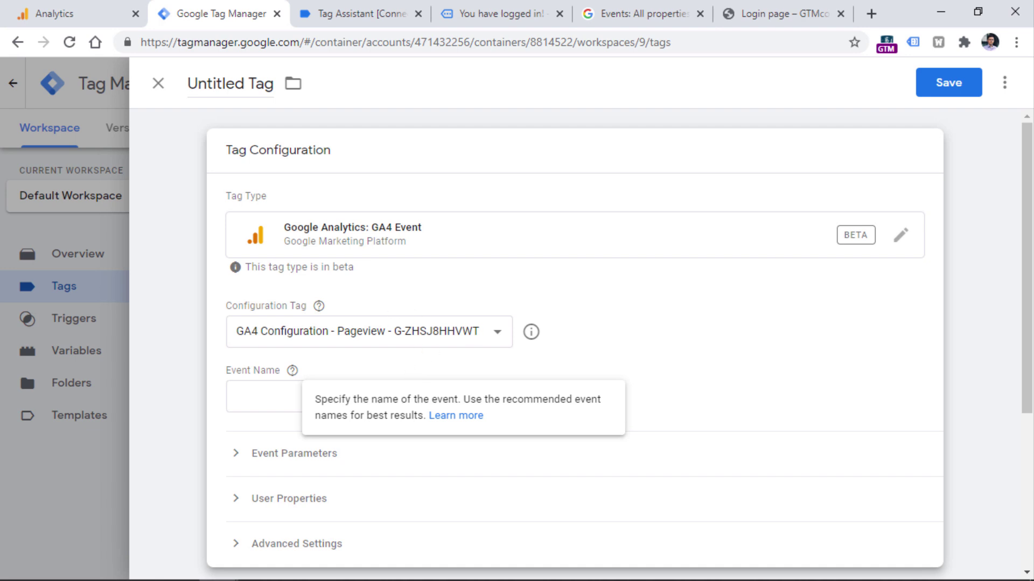
{"action": "left_click", "coordinate": [338, 395]}
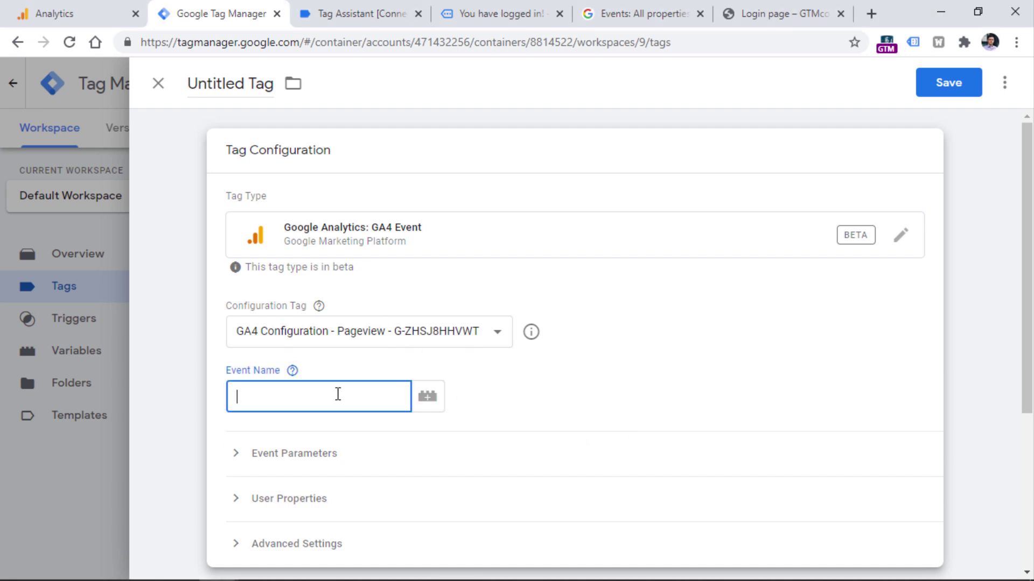
{"action": "type", "text": "login"}
{"action": "left_click", "coordinate": [662, 8]}
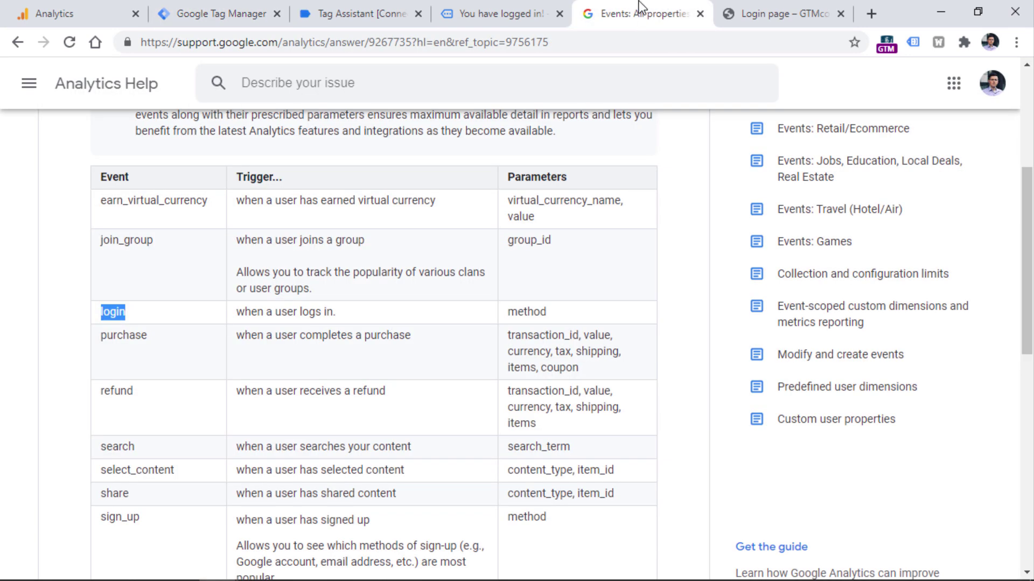
Check 'login' as the recommended event name, then view Tag Assistant's login event details.
{"action": "left_click", "coordinate": [110, 314]}
{"action": "double_click", "coordinate": [117, 312]}
{"action": "left_click", "coordinate": [169, 12]}
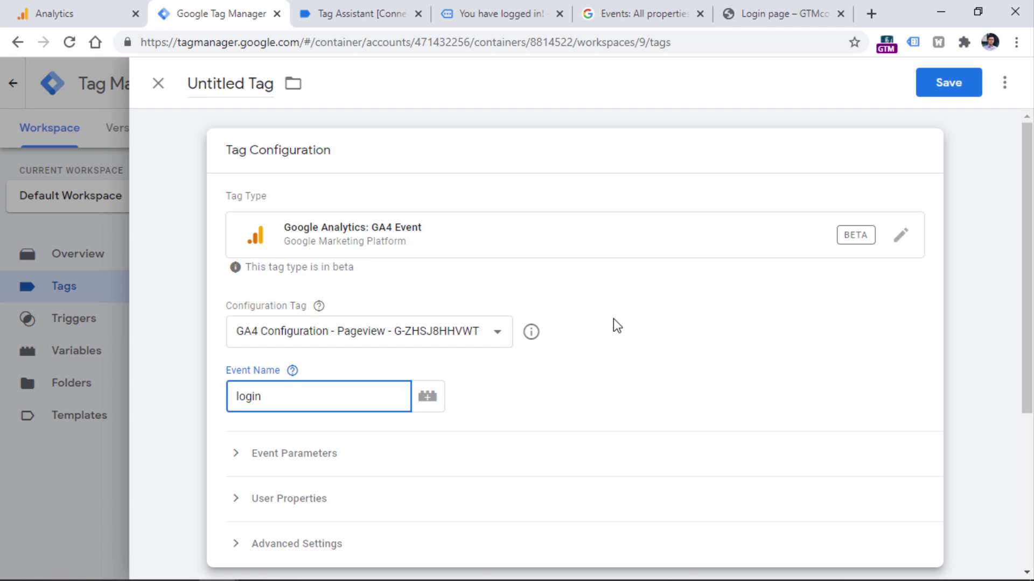
{"action": "left_click", "coordinate": [476, 5]}
{"action": "left_click", "coordinate": [368, 10]}
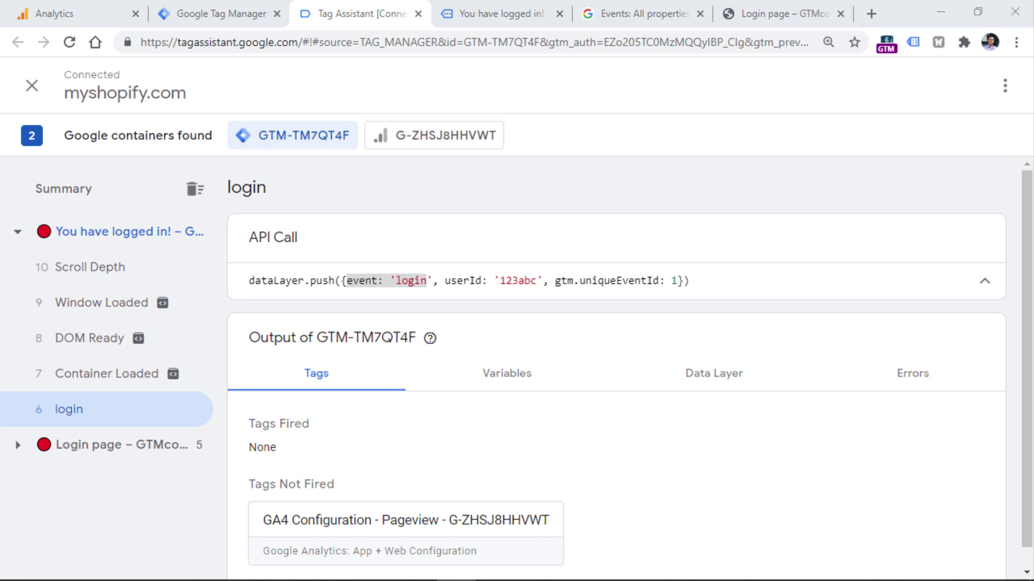
Add an event parameter row named 'method' to the login GA4 Event tag.
{"action": "left_click", "coordinate": [224, 14]}
{"action": "left_click", "coordinate": [285, 453]}
{"action": "left_click", "coordinate": [296, 503]}
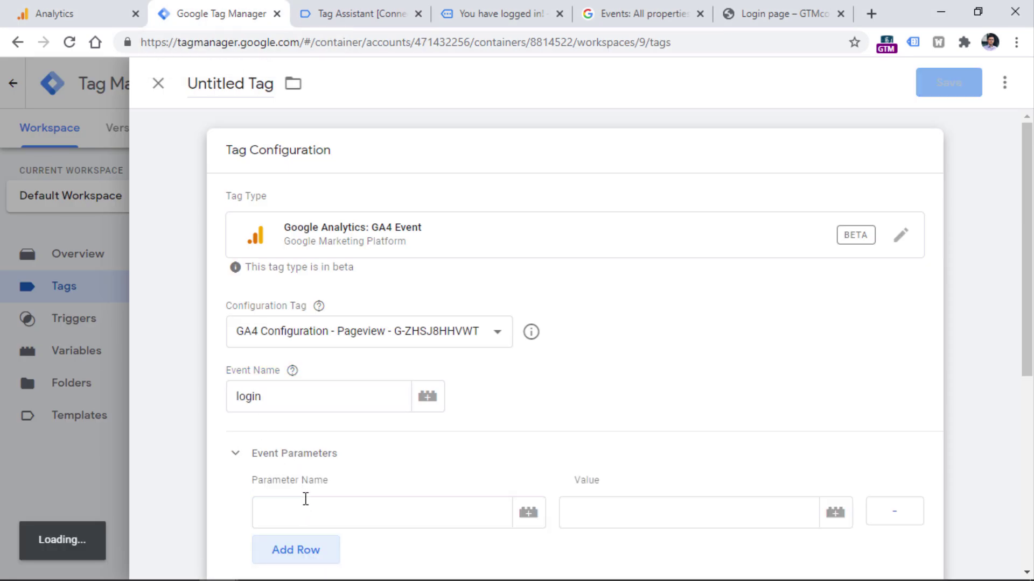
{"action": "type", "text": "method"}
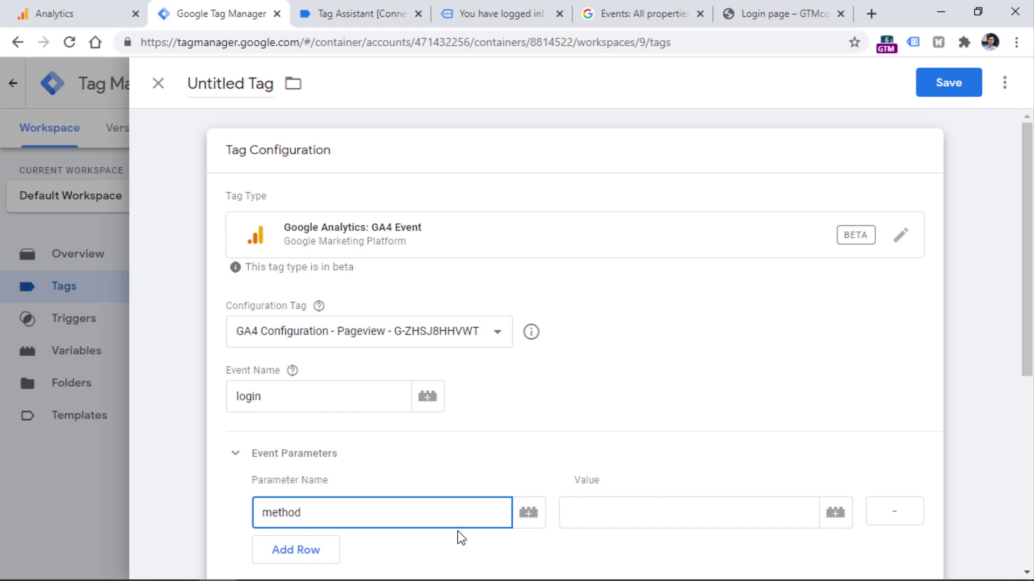
{"action": "left_click_drag", "start_coordinate": [320, 514], "coordinate": [260, 514]}
{"action": "left_click", "coordinate": [309, 514]}
Confirm 'method' is login's recommended parameter, then bring back Tag Assistant and the store's login page.
{"action": "left_click", "coordinate": [612, 13]}
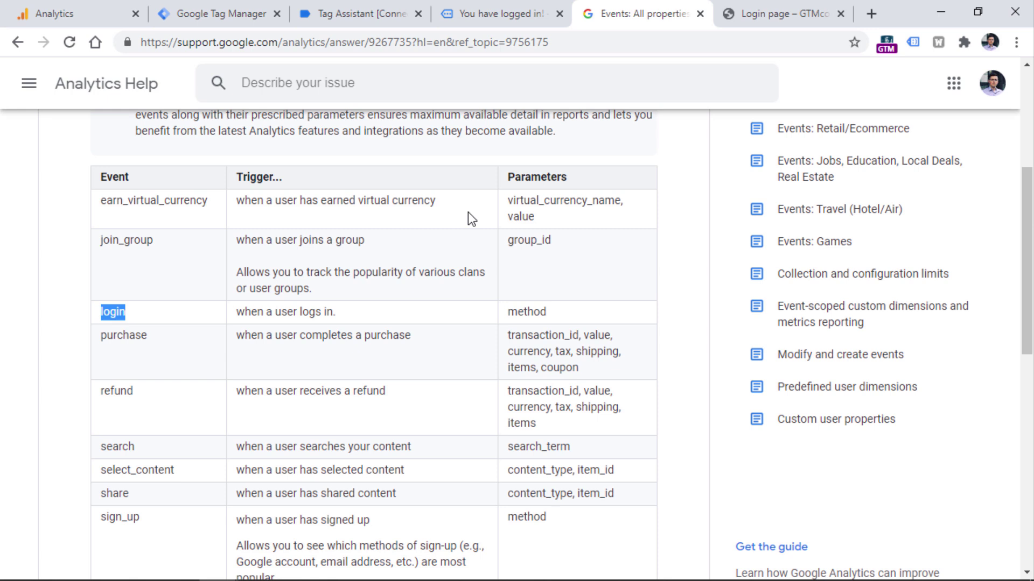
{"action": "double_click", "coordinate": [536, 312]}
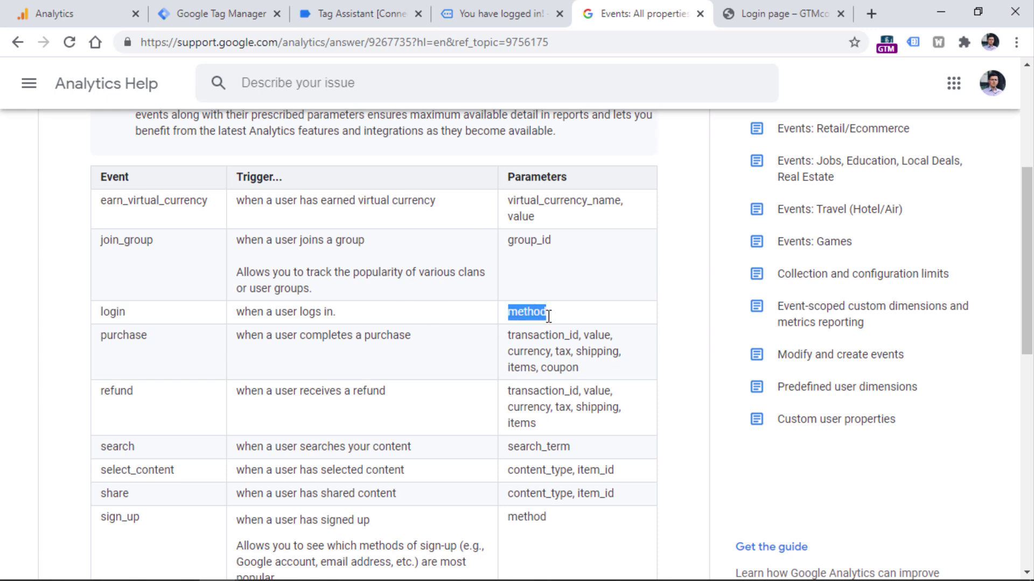
{"action": "left_click", "coordinate": [195, 316]}
{"action": "double_click", "coordinate": [116, 313]}
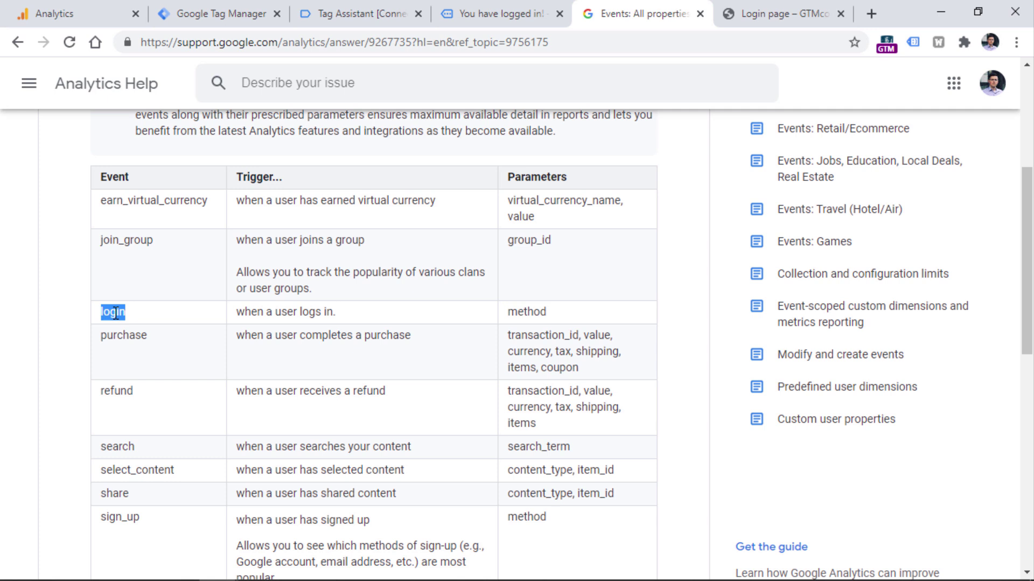
{"action": "double_click", "coordinate": [532, 310]}
{"action": "double_click", "coordinate": [532, 308]}
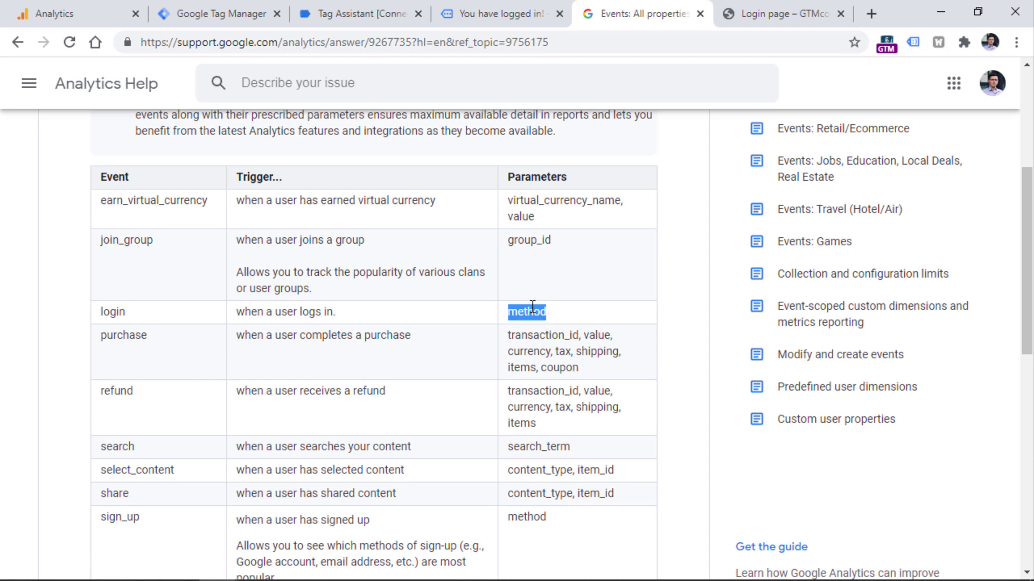
{"action": "left_click", "coordinate": [372, 14]}
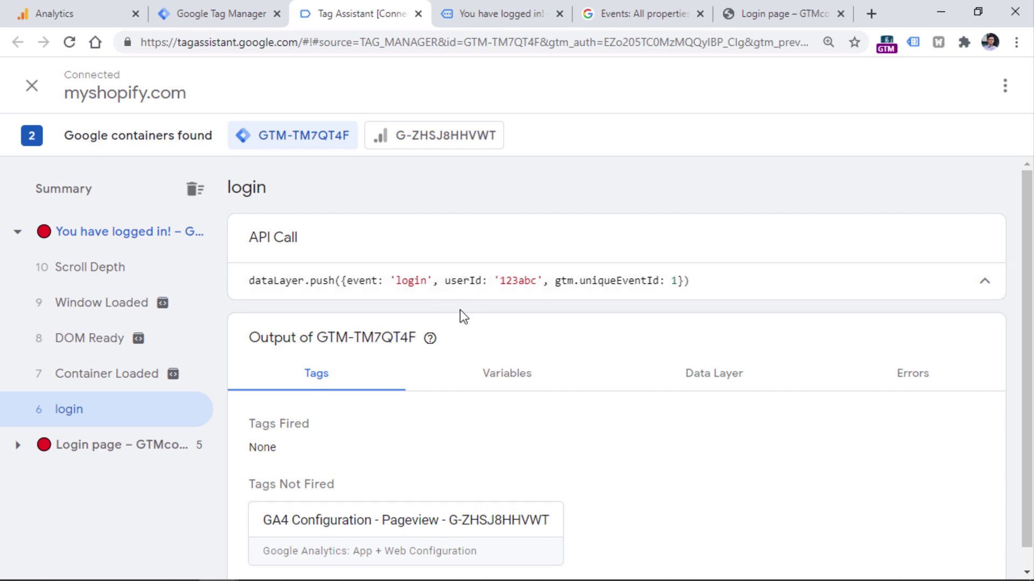
{"action": "left_click", "coordinate": [767, 6]}
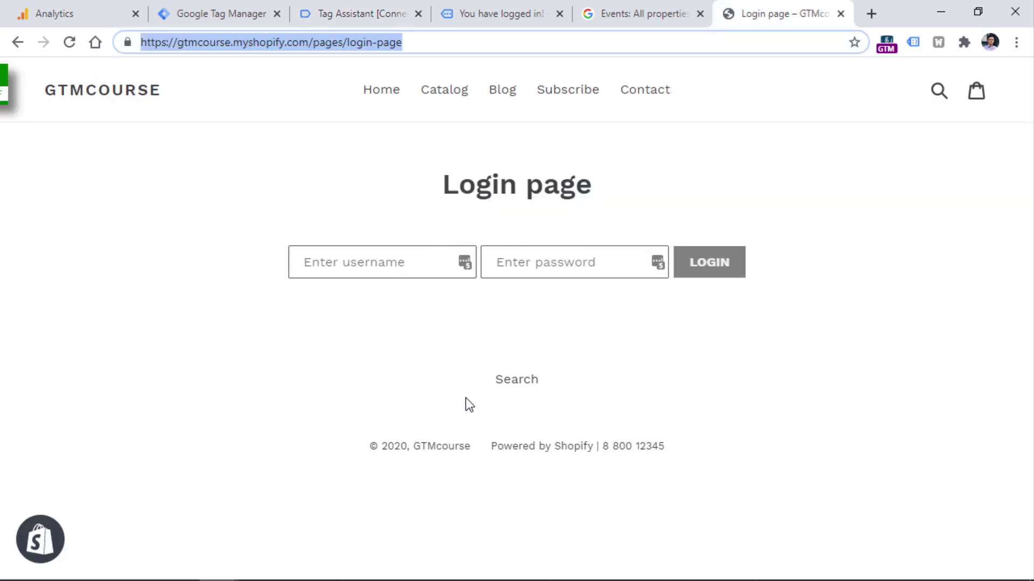
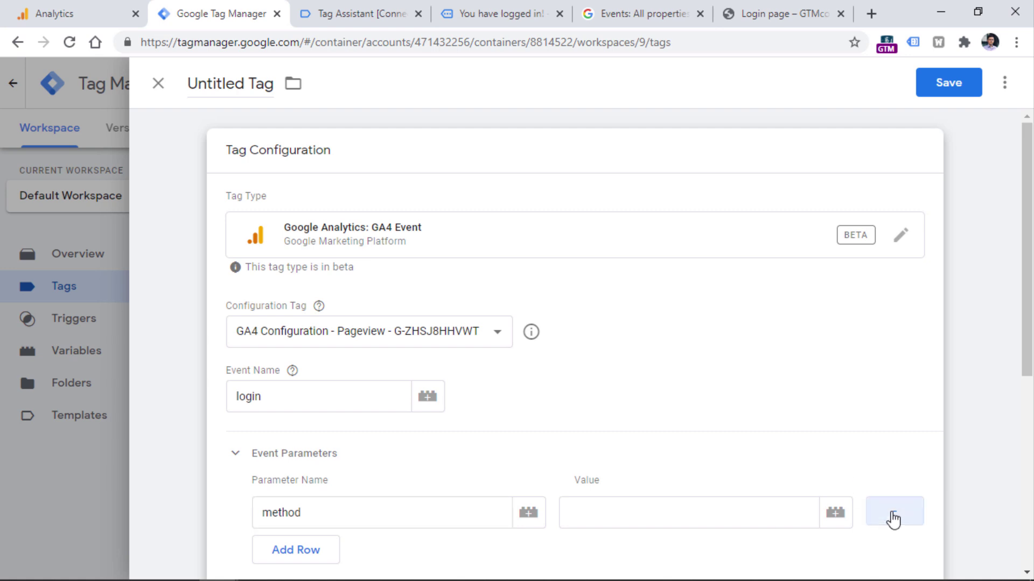
Delete the method event parameter row from the login GA4 Event tag.
{"action": "left_click", "coordinate": [894, 513]}
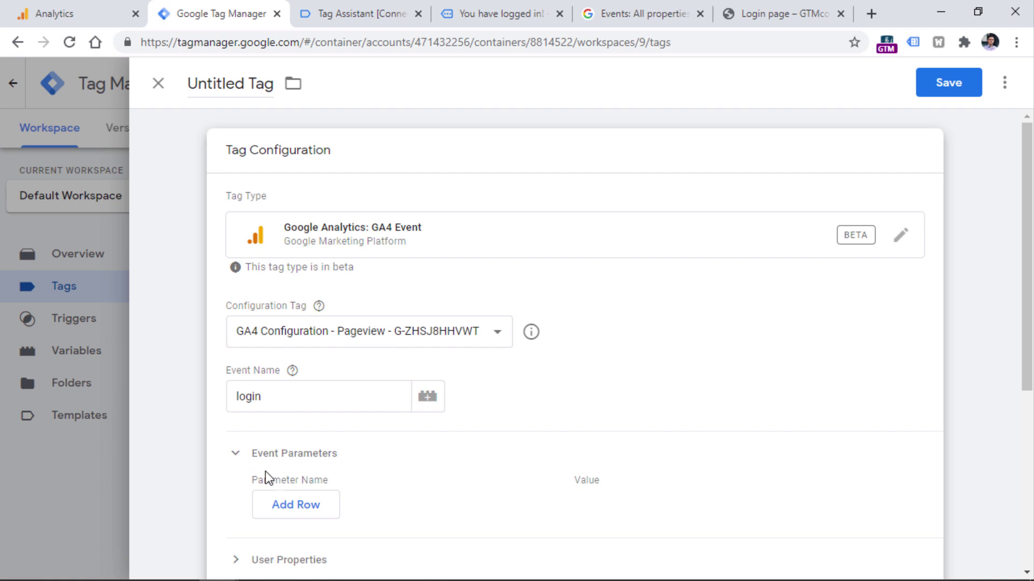
{"action": "scroll", "coordinate": [285, 431], "scroll_direction": "down", "scroll_amount": 5}
{"action": "scroll", "coordinate": [307, 445], "scroll_direction": "up", "scroll_amount": 3}
Add an event parameter row named pricing_plan, then remove that row again.
{"action": "left_click", "coordinate": [295, 343]}
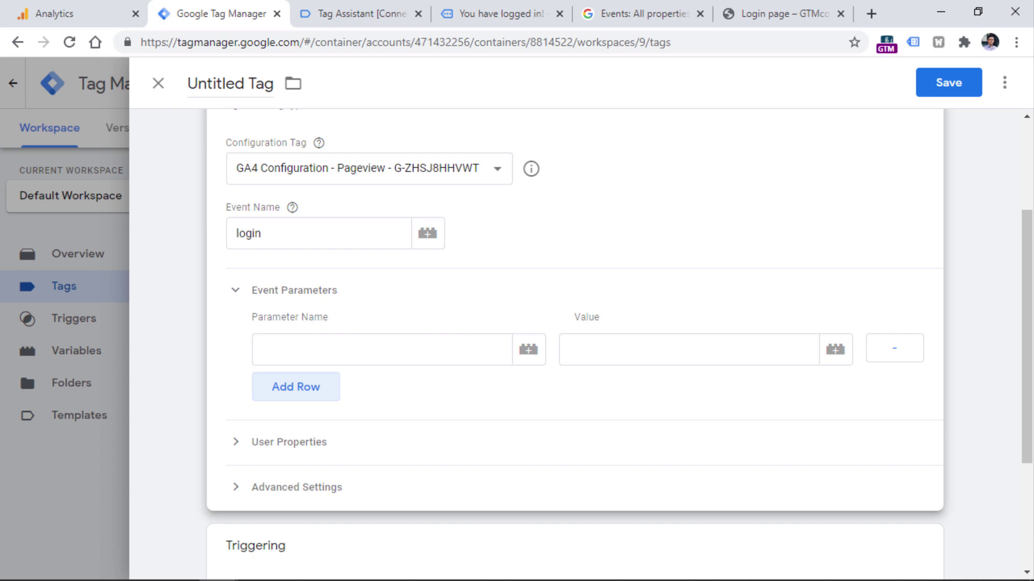
{"action": "left_click", "coordinate": [318, 318]}
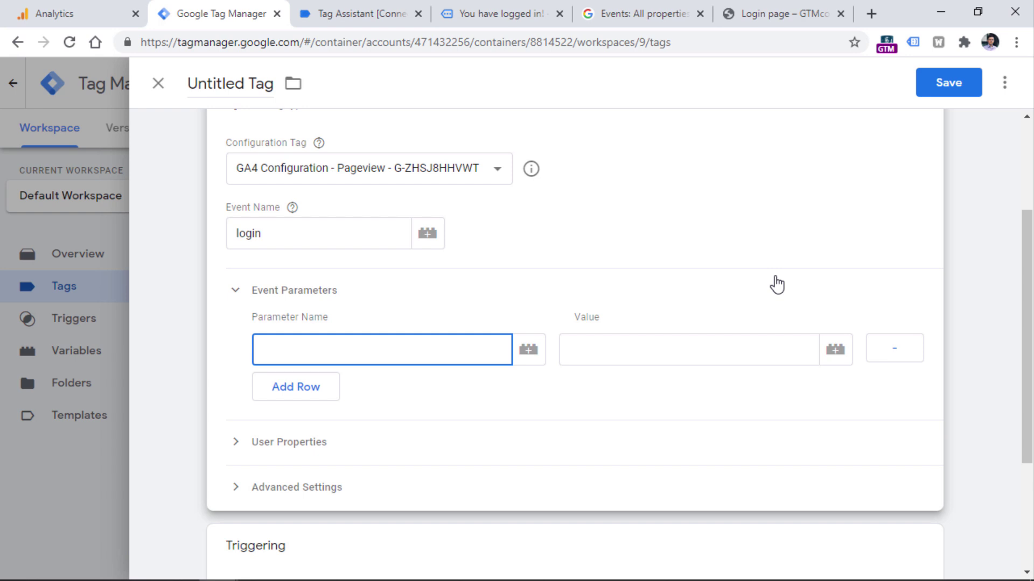
{"action": "type", "text": "pricing_plan"}
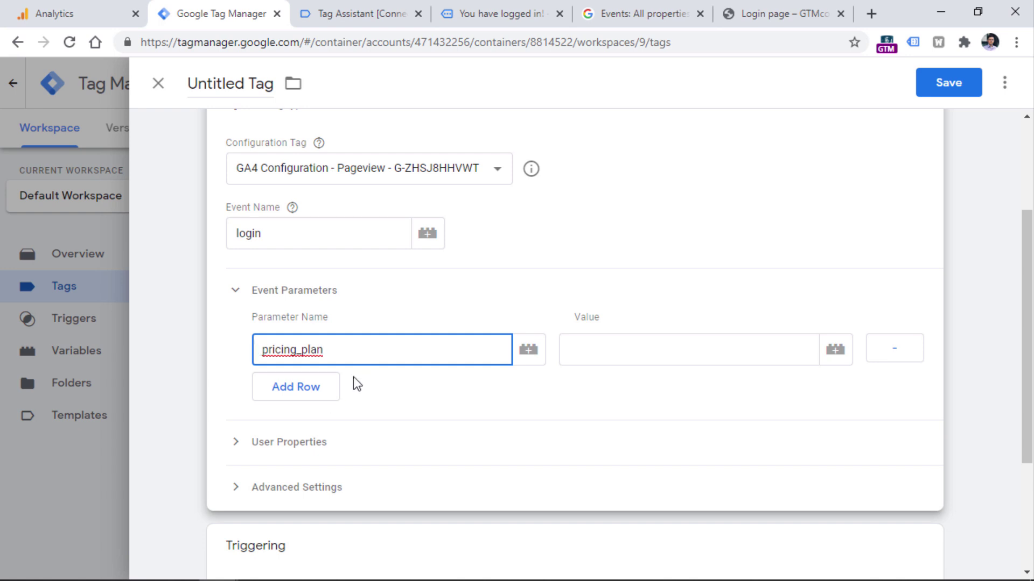
{"action": "left_click_drag", "start_coordinate": [335, 352], "coordinate": [297, 354]}
{"action": "key", "text": "BackSpace"}
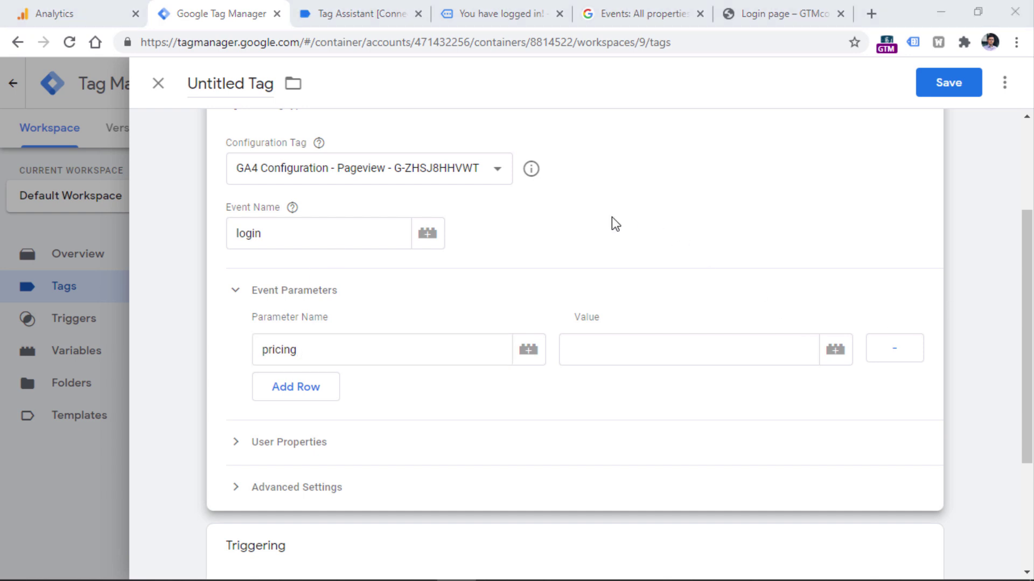
{"action": "left_click", "coordinate": [351, 357]}
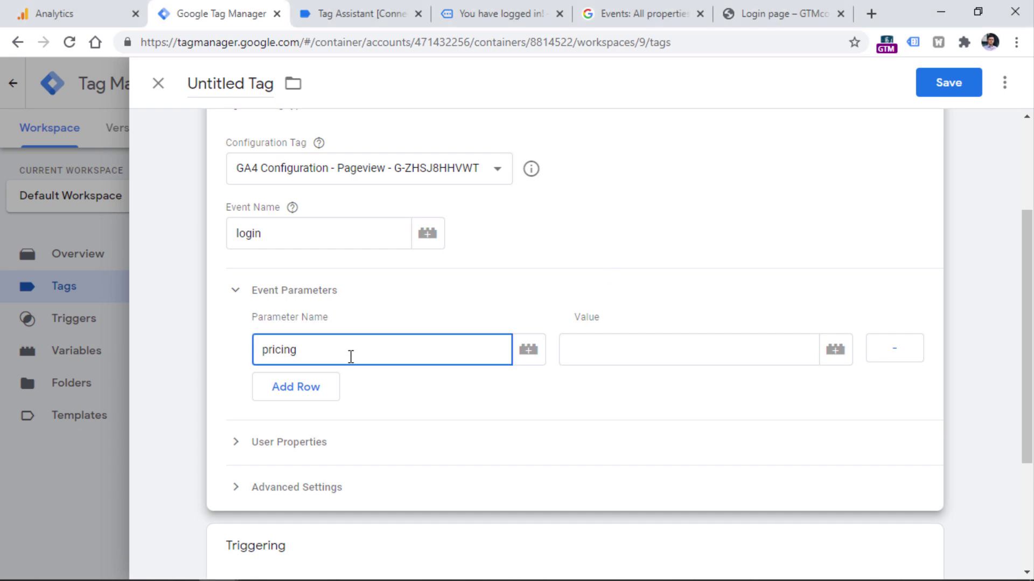
{"action": "type", "text": "_plan"}
{"action": "left_click", "coordinate": [655, 343]}
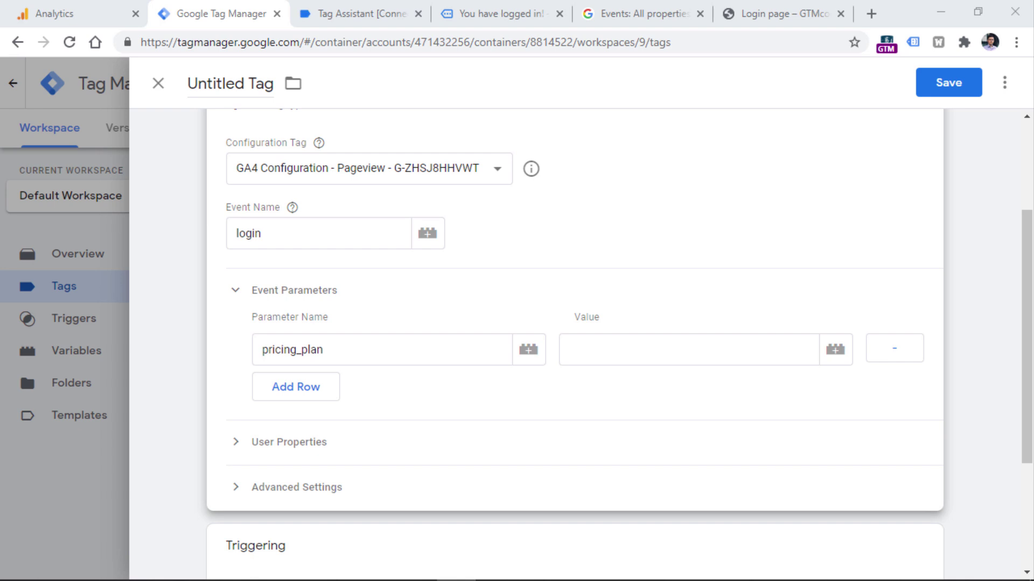
{"action": "left_click", "coordinate": [894, 349]}
{"action": "scroll", "coordinate": [279, 386], "scroll_direction": "up", "scroll_amount": 3}
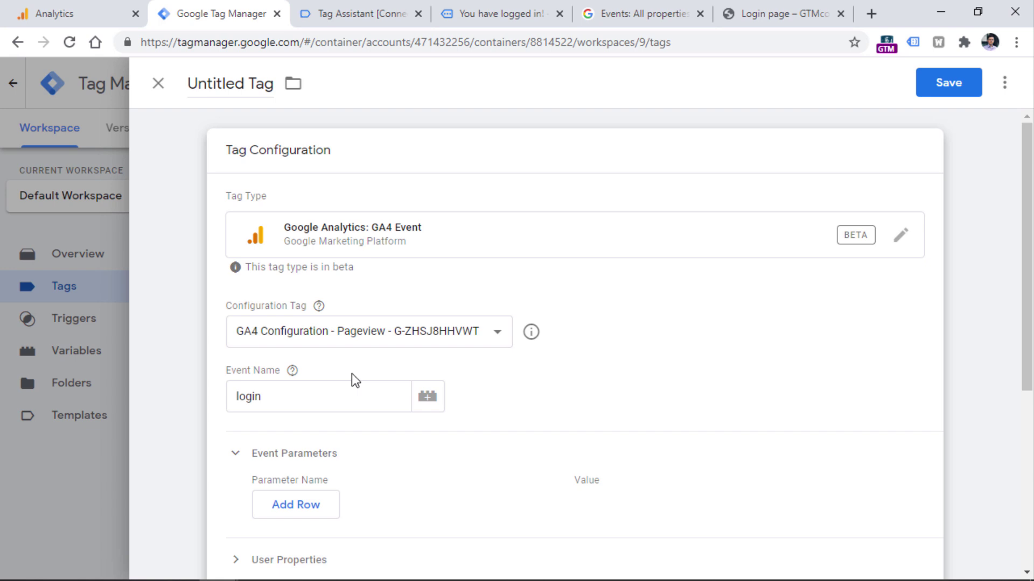
Collapse Event Parameters and set the tag to fire on the Custom - login trigger.
{"action": "left_click", "coordinate": [235, 455]}
{"action": "scroll", "coordinate": [450, 403], "scroll_direction": "down", "scroll_amount": 5}
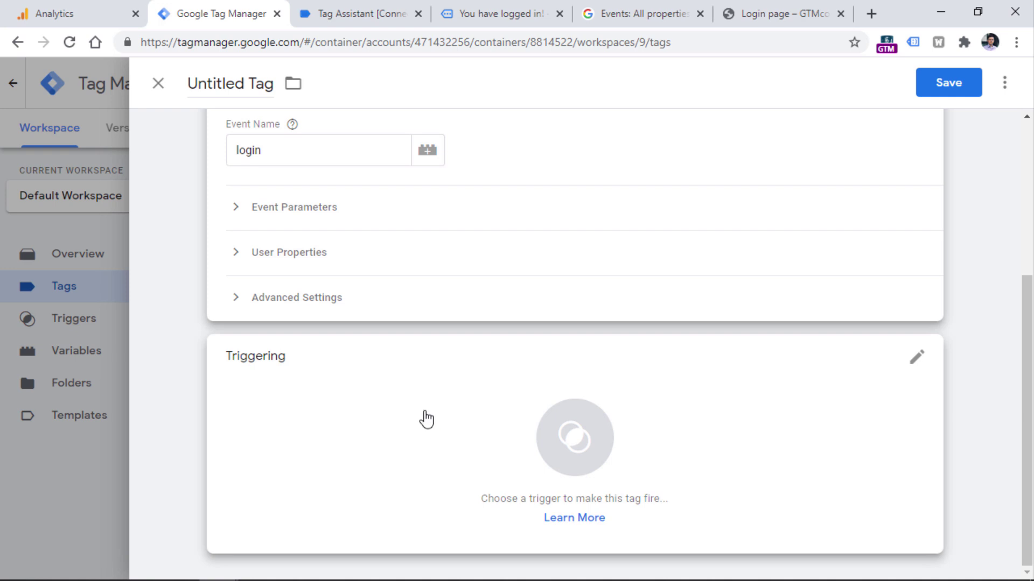
{"action": "left_click", "coordinate": [457, 414]}
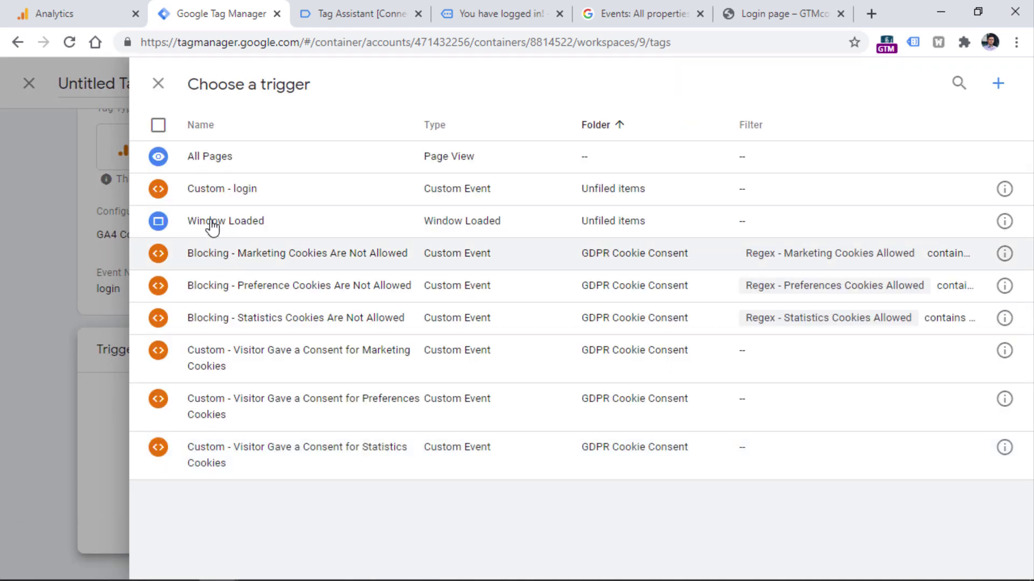
{"action": "left_click", "coordinate": [232, 195]}
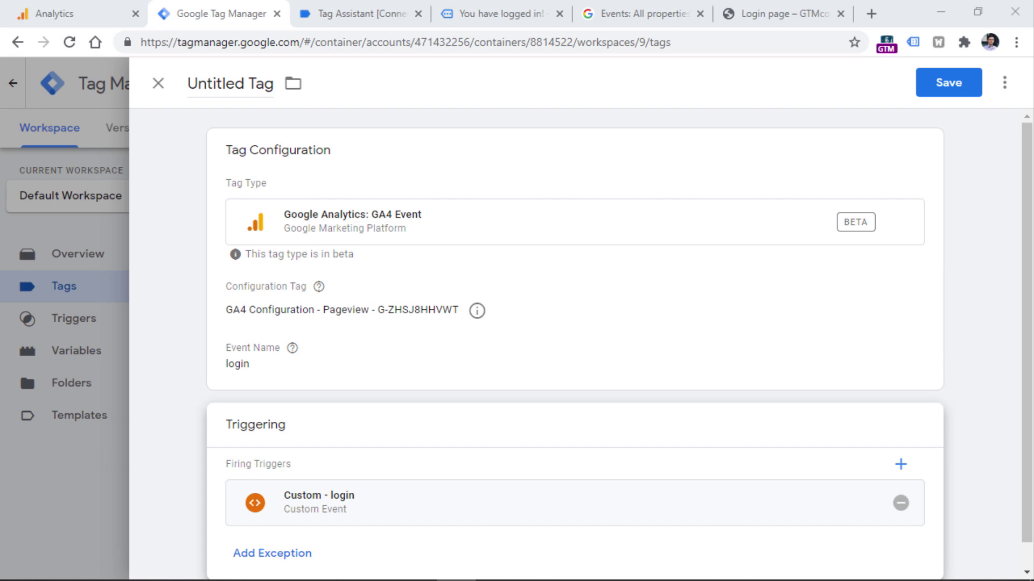
Name the tag 'GA4 Event - Login' and save it.
{"action": "left_click", "coordinate": [203, 84]}
{"action": "type", "text": "GA4 Event"}
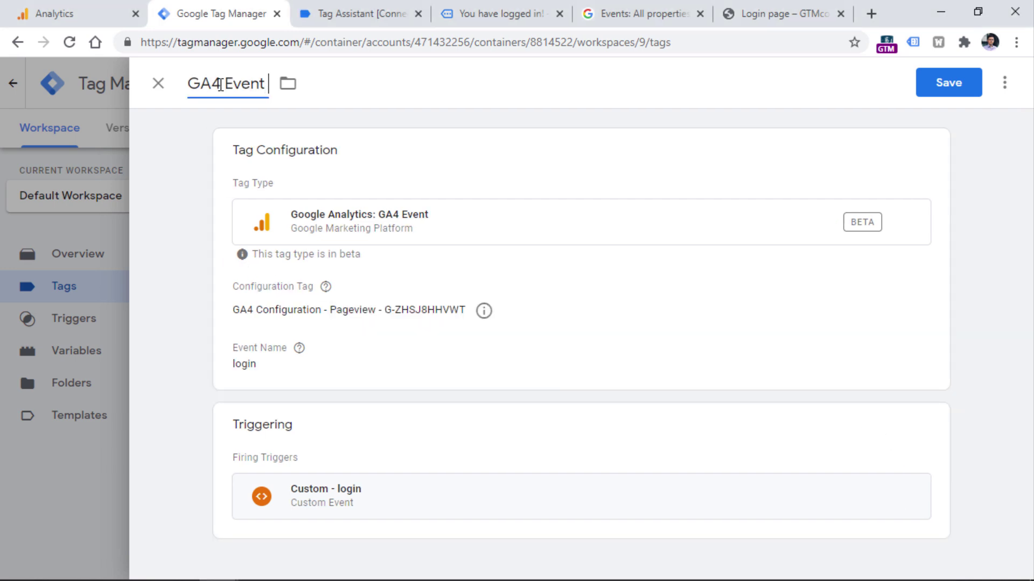
{"action": "type", "text": " - Login"}
{"action": "left_click", "coordinate": [949, 86]}
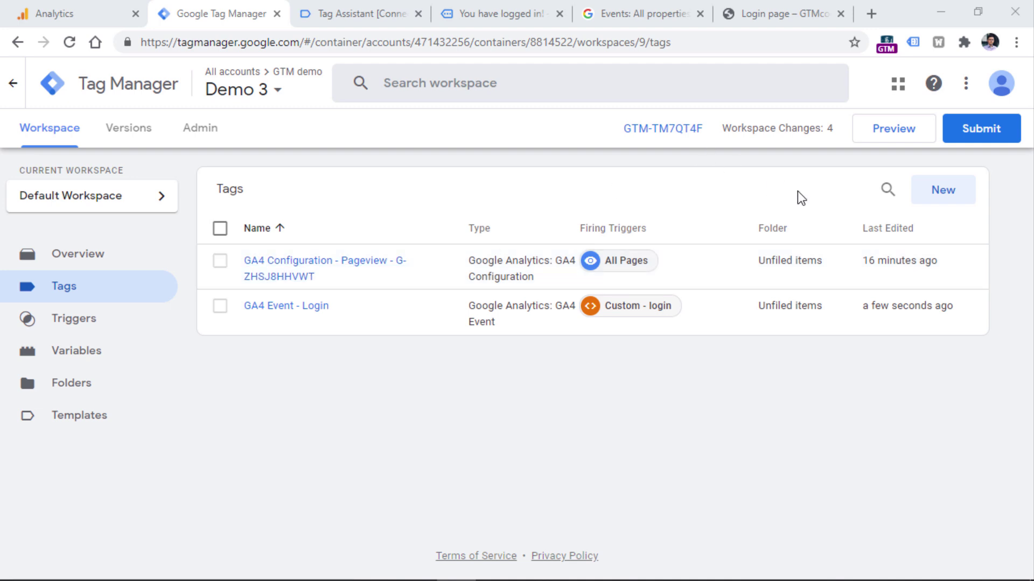
Start Preview mode for the workspace and return to the store's login page.
{"action": "left_click", "coordinate": [896, 139]}
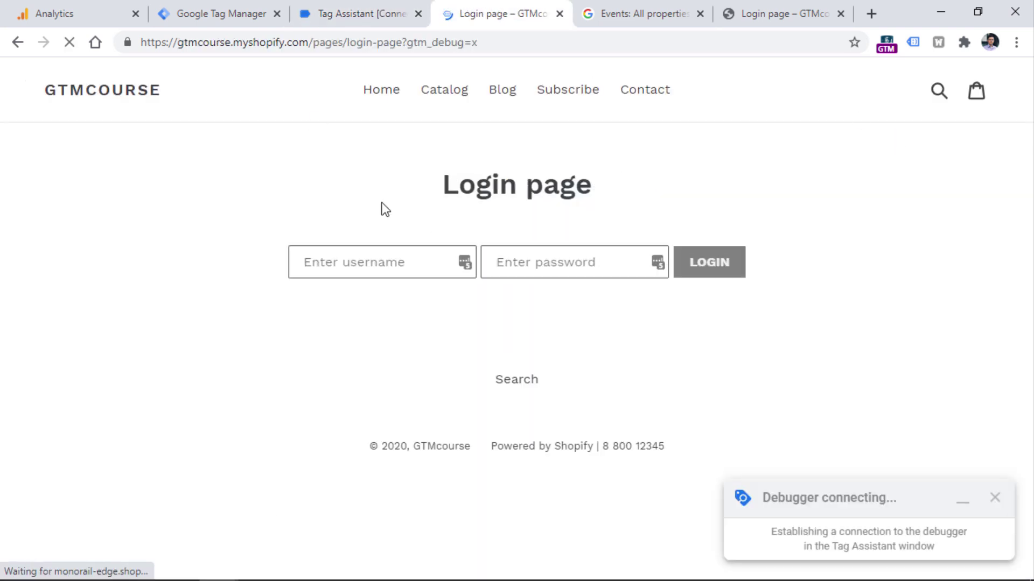
{"action": "key", "text": "ctrl+shift+Tab"}
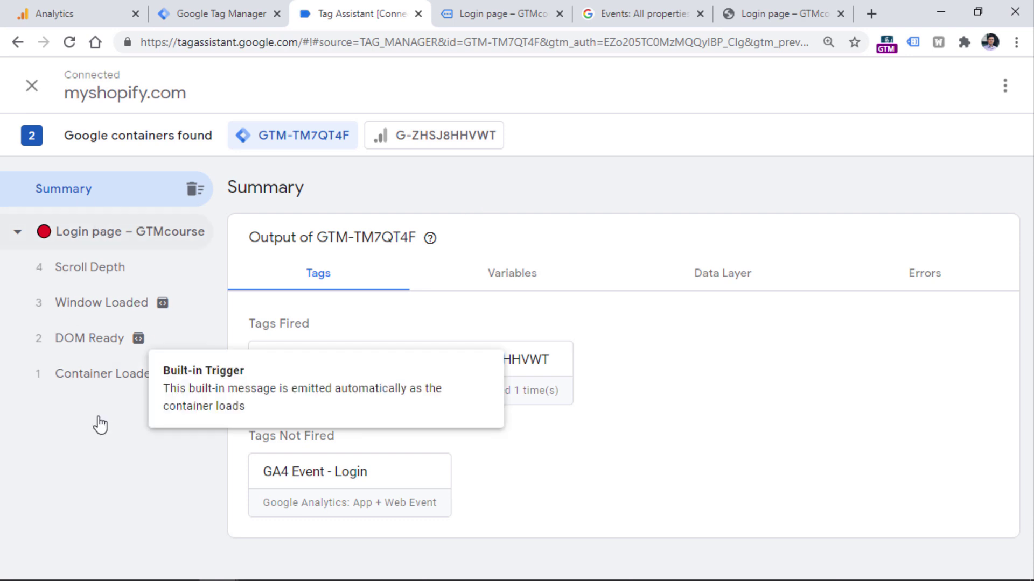
{"action": "left_click", "coordinate": [511, 14]}
Log in to the GTMcourse store with the test account's username and password, then check Tag Assistant.
{"action": "left_click", "coordinate": [322, 263]}
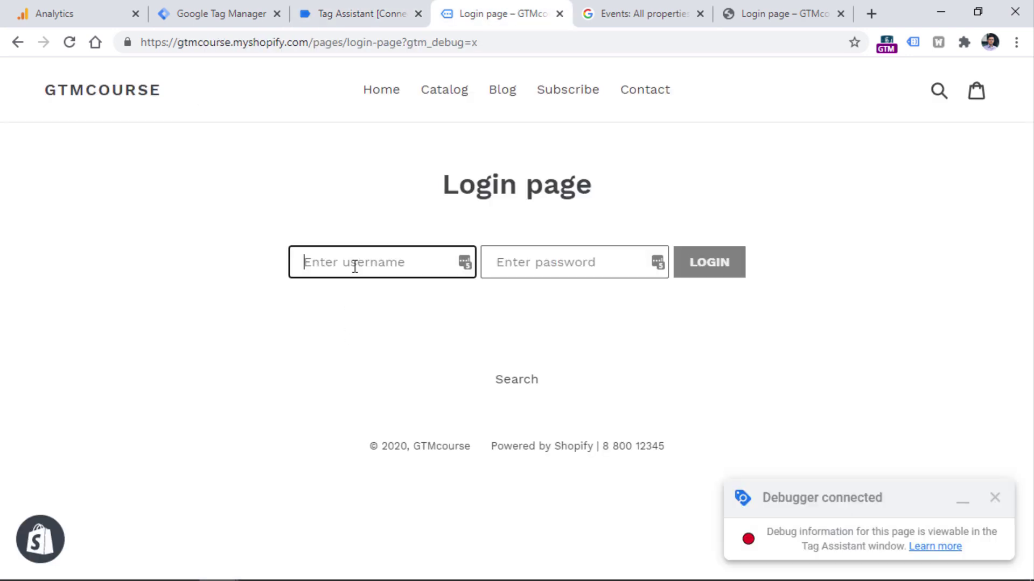
{"action": "type", "text": "user"}
{"action": "left_click", "coordinate": [526, 258]}
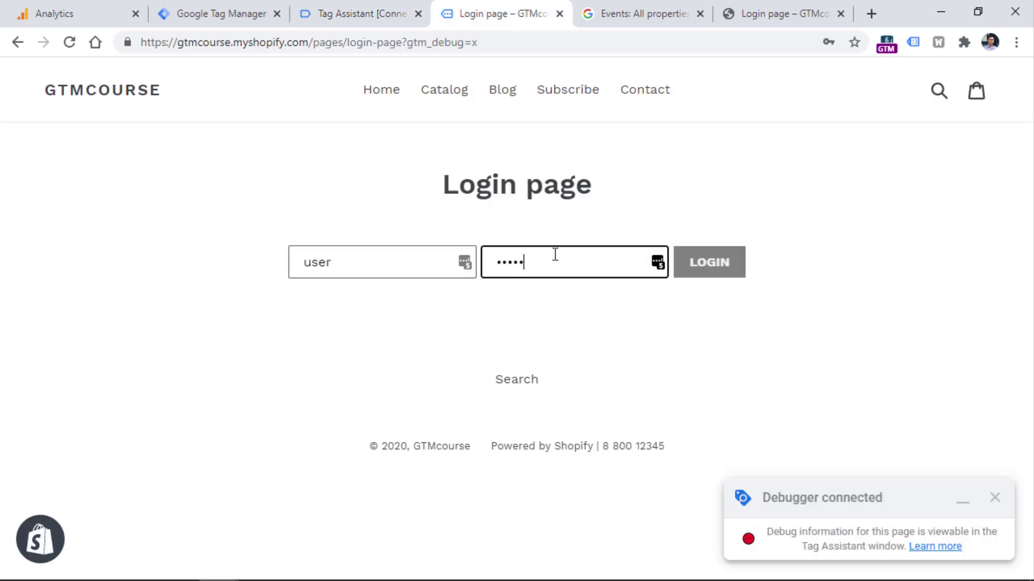
{"action": "left_click", "coordinate": [711, 264]}
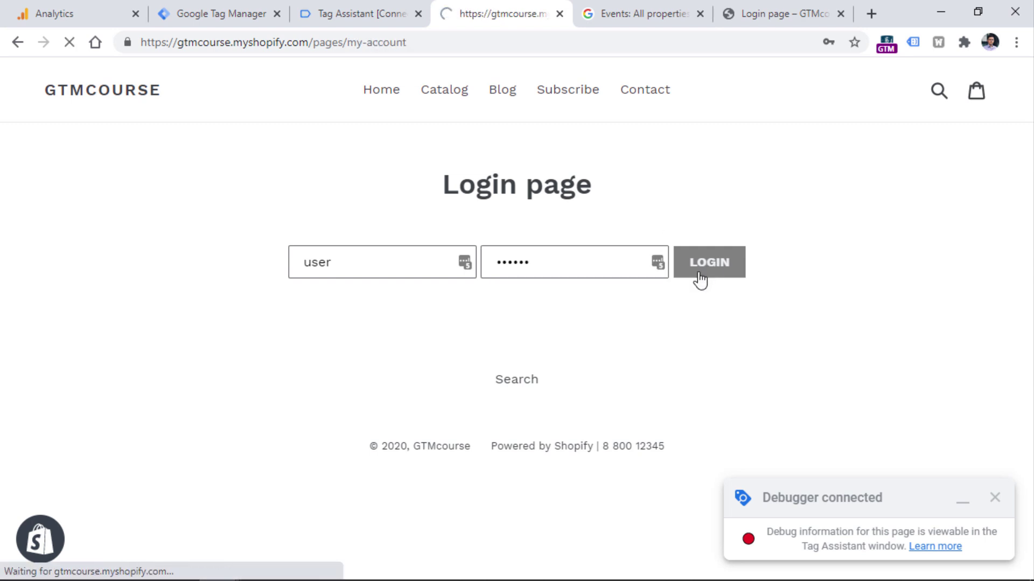
{"action": "left_click", "coordinate": [386, 15]}
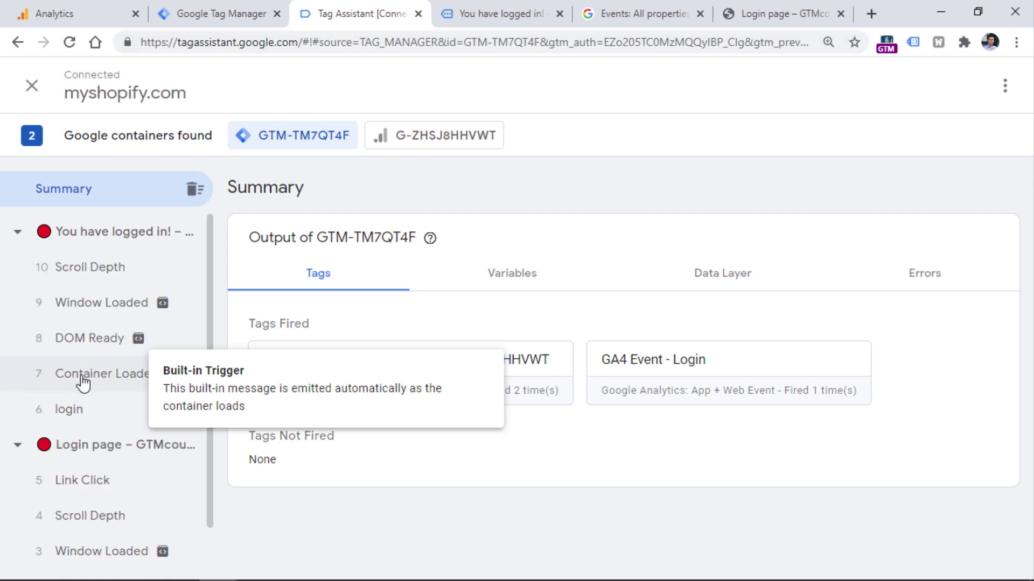
Confirm GA4 Event - Login fired on the login event, then go to Analytics' Data Streams list.
{"action": "left_click", "coordinate": [78, 410]}
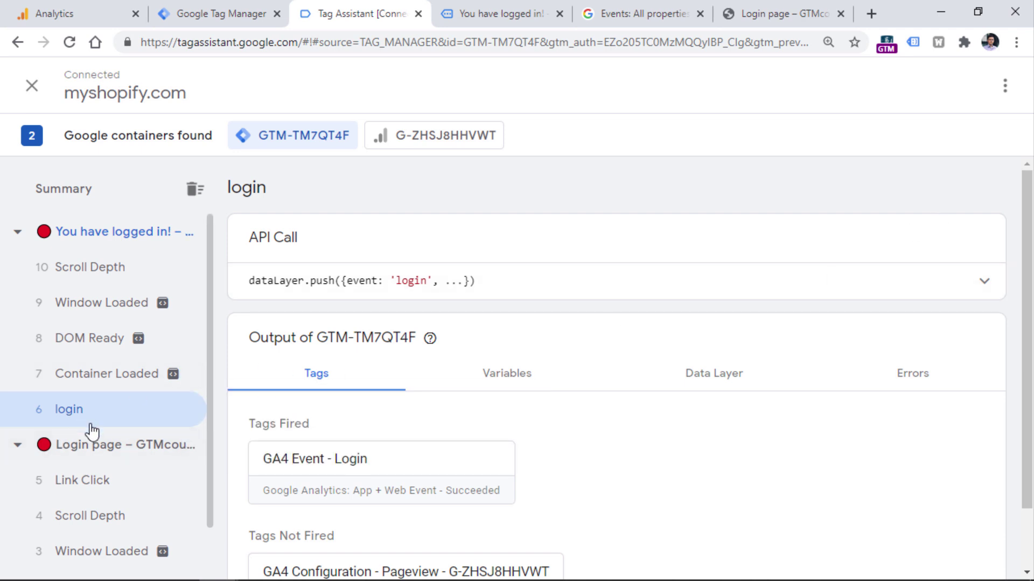
{"action": "scroll", "coordinate": [471, 301], "scroll_direction": "down", "scroll_amount": 1}
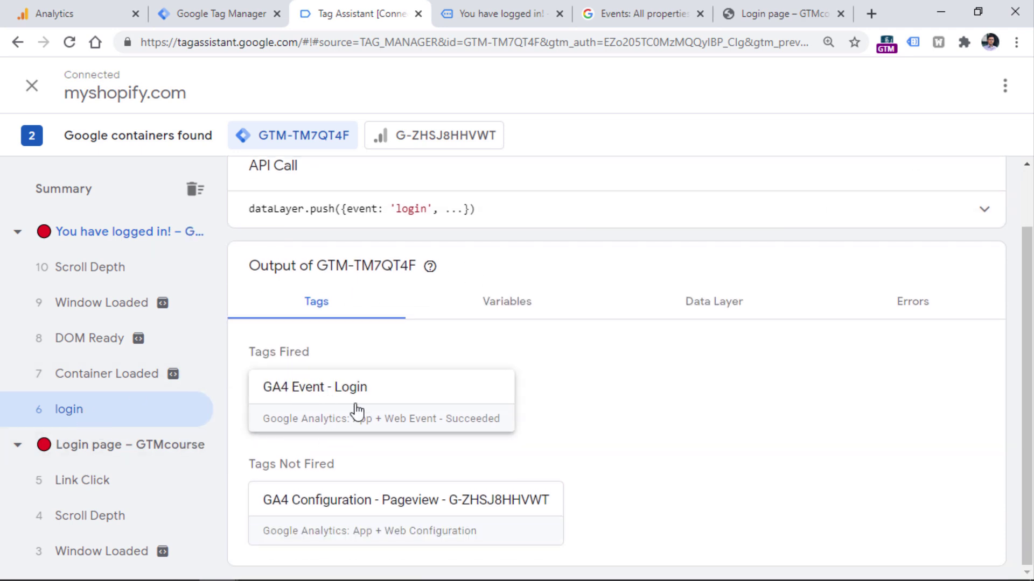
{"action": "scroll", "coordinate": [366, 391], "scroll_direction": "up", "scroll_amount": 1}
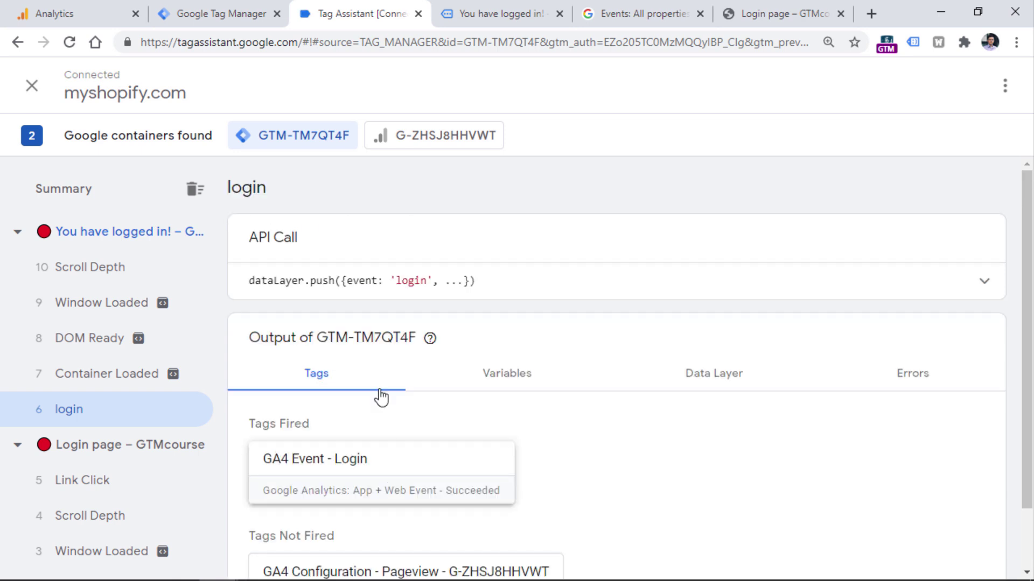
{"action": "left_click", "coordinate": [75, 7]}
{"action": "left_click", "coordinate": [143, 83]}
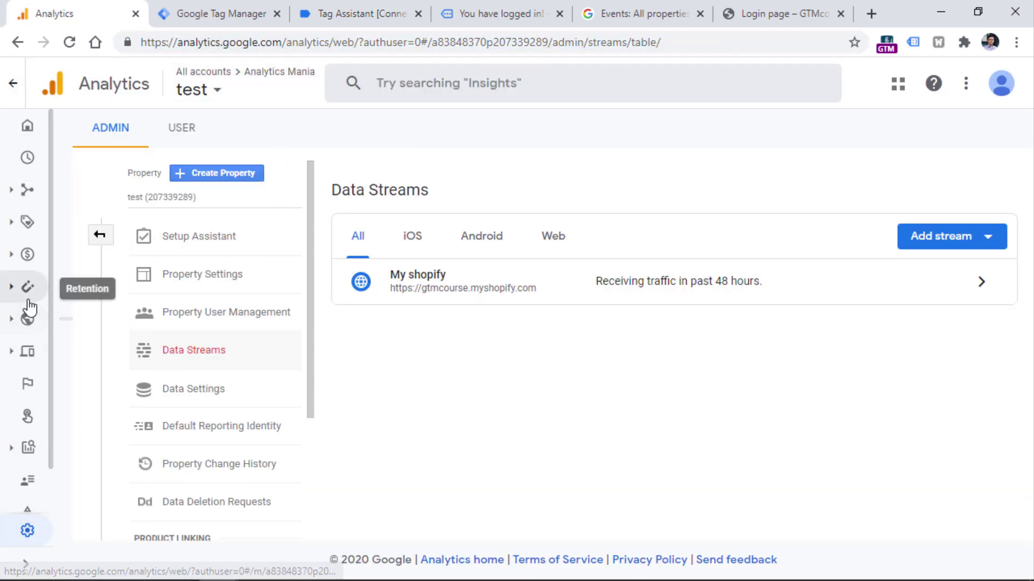
Open DebugView and select the login event to show its parameters, such as campaign, debug_mode and page_location.
{"action": "left_click", "coordinate": [24, 566]}
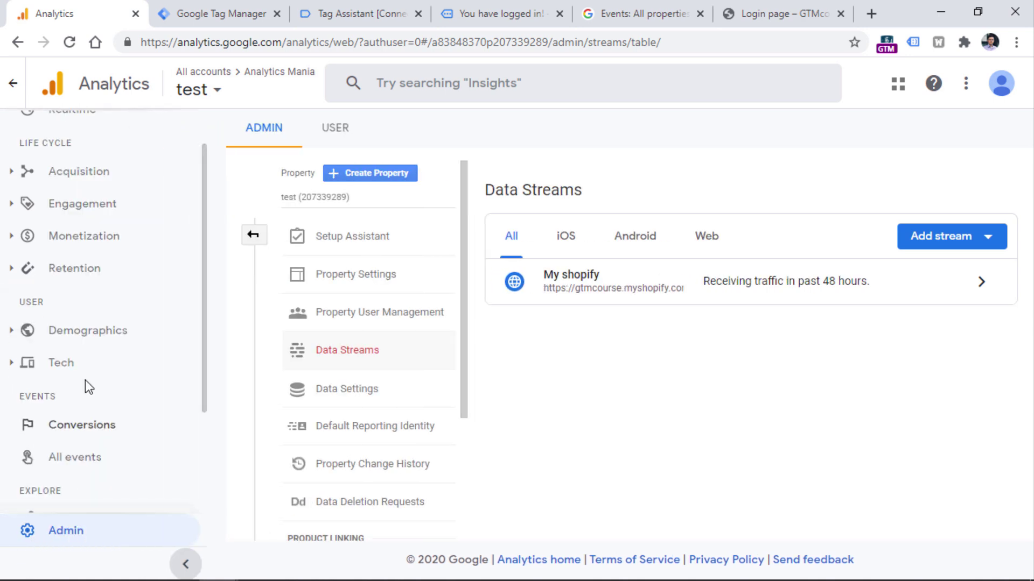
{"action": "scroll", "coordinate": [84, 355], "scroll_direction": "down", "scroll_amount": 3}
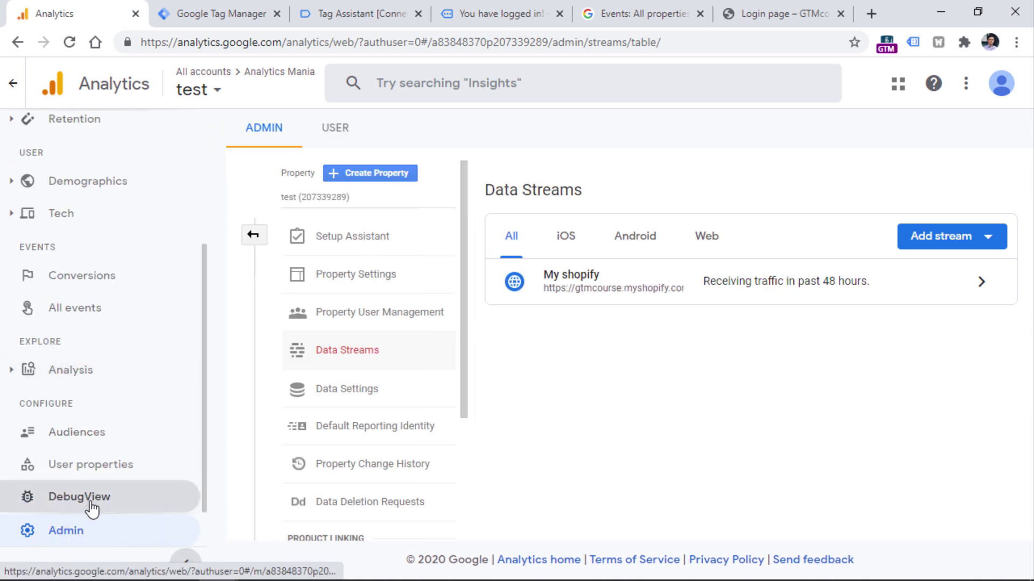
{"action": "left_click", "coordinate": [92, 506]}
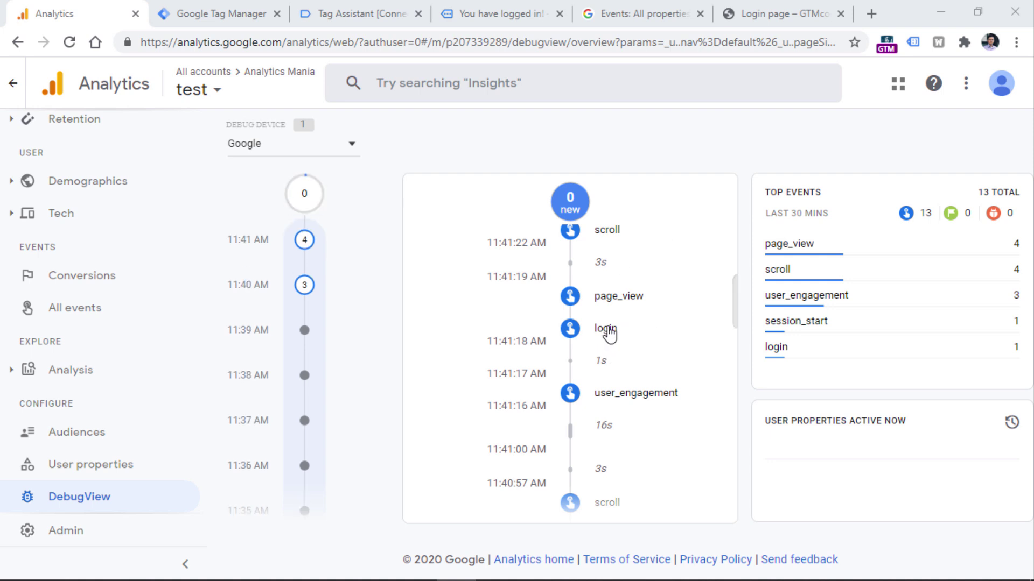
{"action": "left_click", "coordinate": [605, 329]}
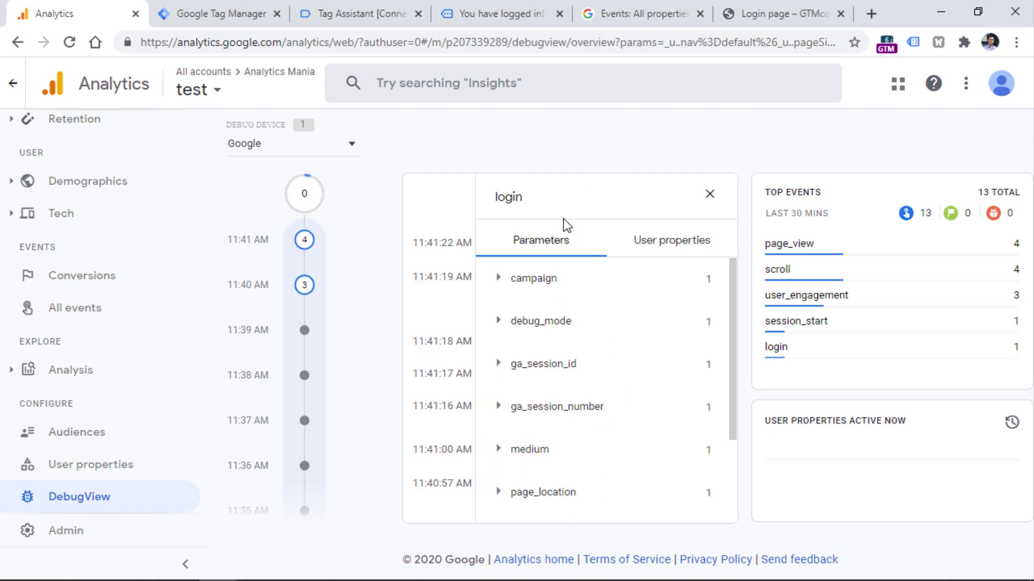
{"action": "left_click_drag", "start_coordinate": [735, 282], "coordinate": [576, 323]}
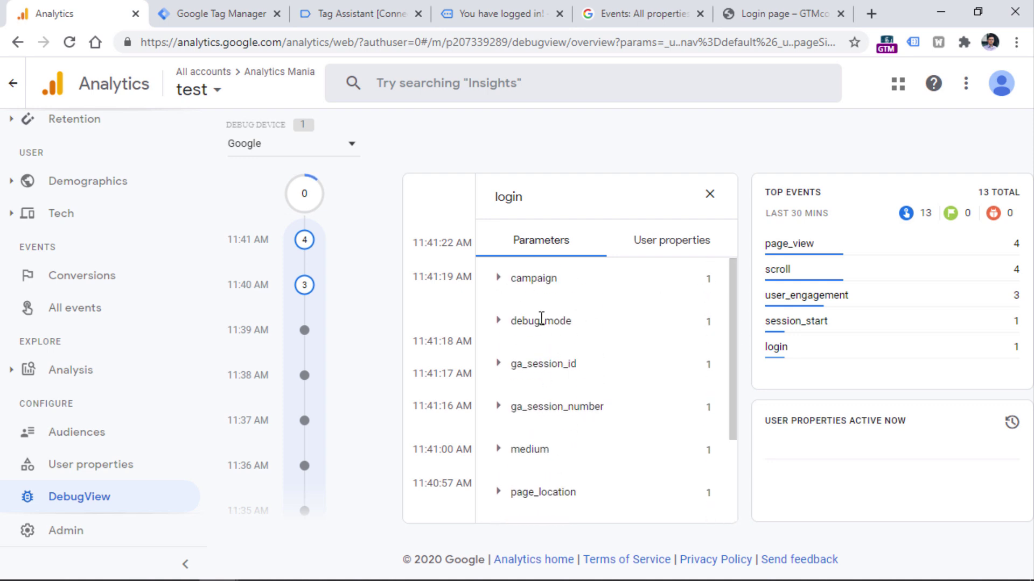